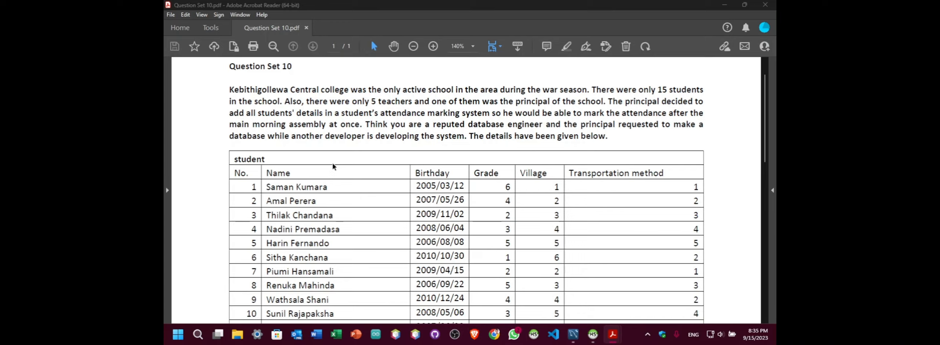
Examine the assignment in Question Set 10.pdf, including the student, Grade, Village and transport tables, the required database name and the query tasks
{"action": "scroll", "coordinate": [327, 147], "scroll_direction": "up", "scroll_amount": 2}
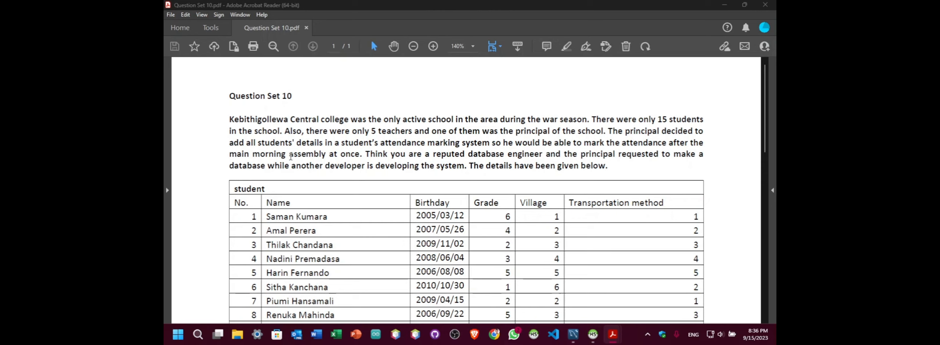
{"action": "scroll", "coordinate": [290, 156], "scroll_direction": "down", "scroll_amount": 3}
{"action": "scroll", "coordinate": [271, 153], "scroll_direction": "up", "scroll_amount": 3}
{"action": "scroll", "coordinate": [221, 189], "scroll_direction": "down", "scroll_amount": 3}
{"action": "scroll", "coordinate": [380, 171], "scroll_direction": "down", "scroll_amount": 6}
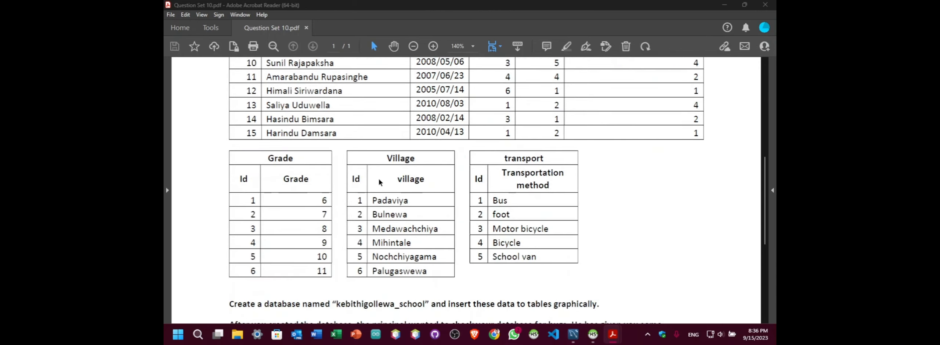
{"action": "scroll", "coordinate": [299, 163], "scroll_direction": "up", "scroll_amount": 12}
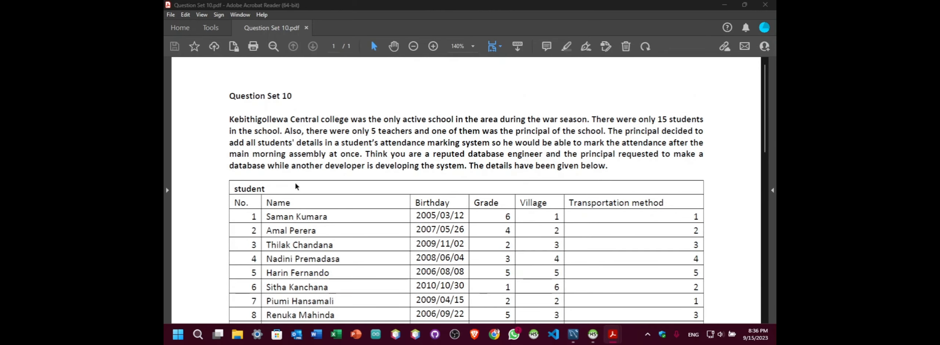
{"action": "scroll", "coordinate": [295, 181], "scroll_direction": "down", "scroll_amount": 10}
{"action": "scroll", "coordinate": [295, 183], "scroll_direction": "down", "scroll_amount": 9}
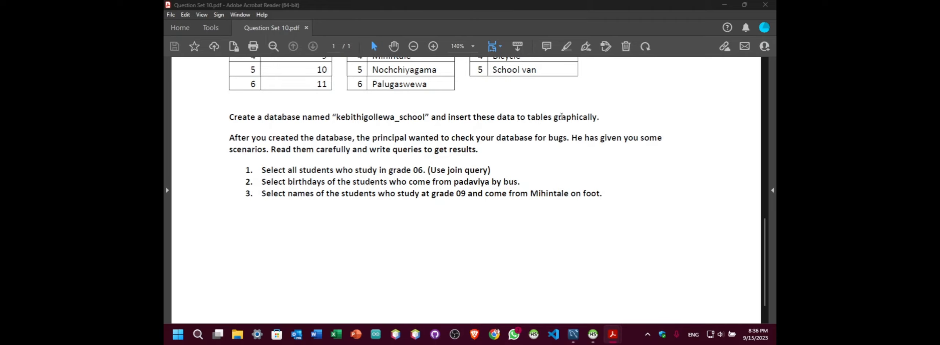
{"action": "scroll", "coordinate": [599, 120], "scroll_direction": "up", "scroll_amount": 5}
{"action": "scroll", "coordinate": [598, 120], "scroll_direction": "up", "scroll_amount": 7}
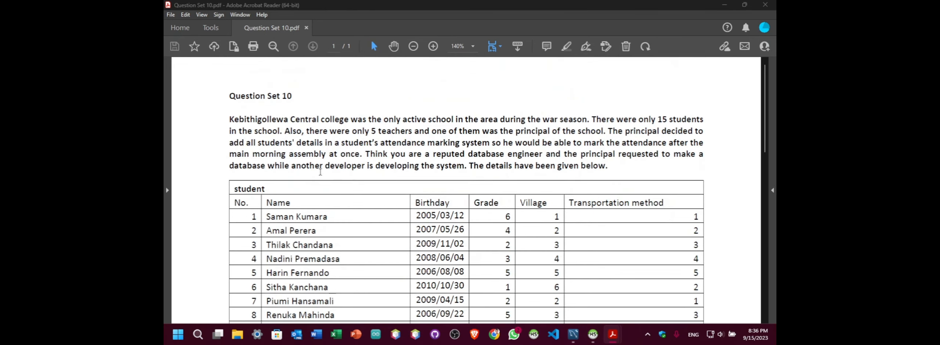
{"action": "scroll", "coordinate": [242, 161], "scroll_direction": "down", "scroll_amount": 2}
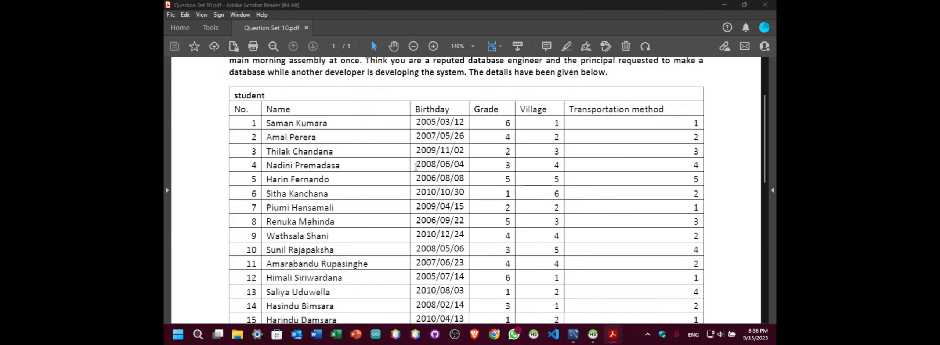
{"action": "scroll", "coordinate": [292, 169], "scroll_direction": "up", "scroll_amount": 2}
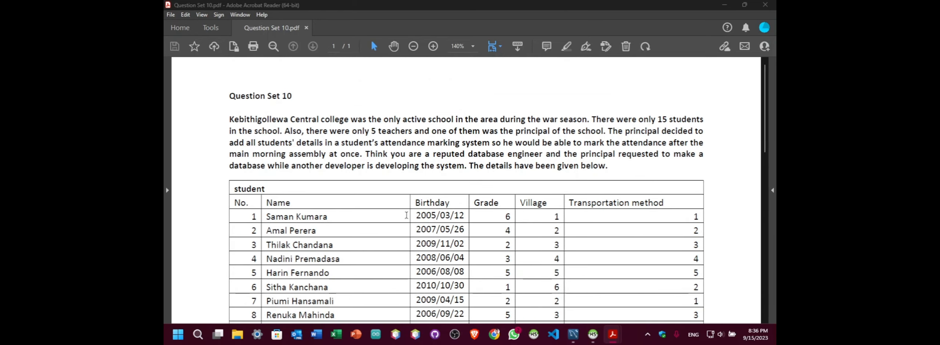
{"action": "scroll", "coordinate": [277, 222], "scroll_direction": "down", "scroll_amount": 6}
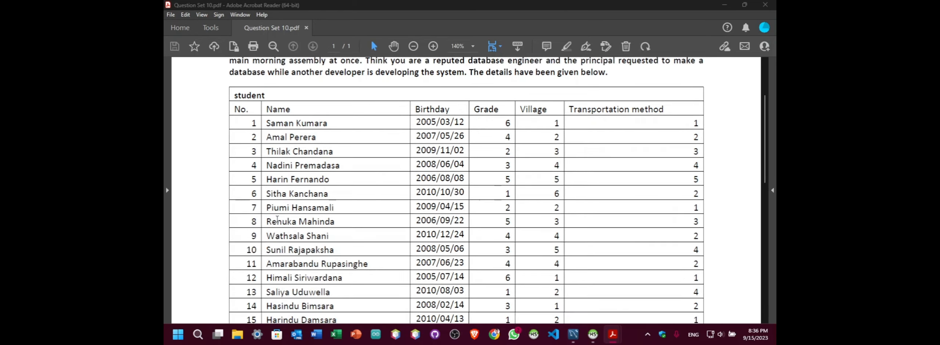
{"action": "scroll", "coordinate": [277, 218], "scroll_direction": "down", "scroll_amount": 4}
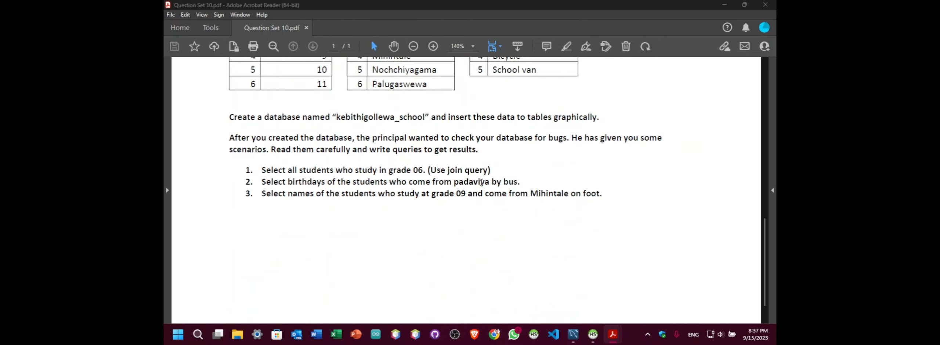
{"action": "scroll", "coordinate": [324, 195], "scroll_direction": "up", "scroll_amount": 4}
{"action": "scroll", "coordinate": [323, 184], "scroll_direction": "up", "scroll_amount": 4}
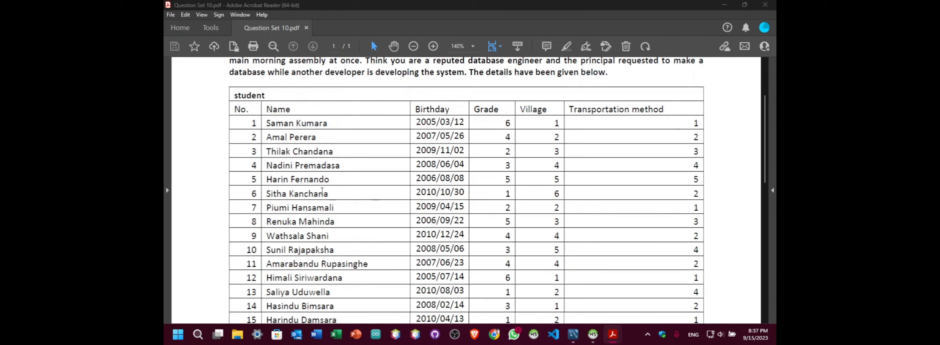
{"action": "scroll", "coordinate": [322, 191], "scroll_direction": "up", "scroll_amount": 2}
{"action": "scroll", "coordinate": [346, 213], "scroll_direction": "down", "scroll_amount": 6}
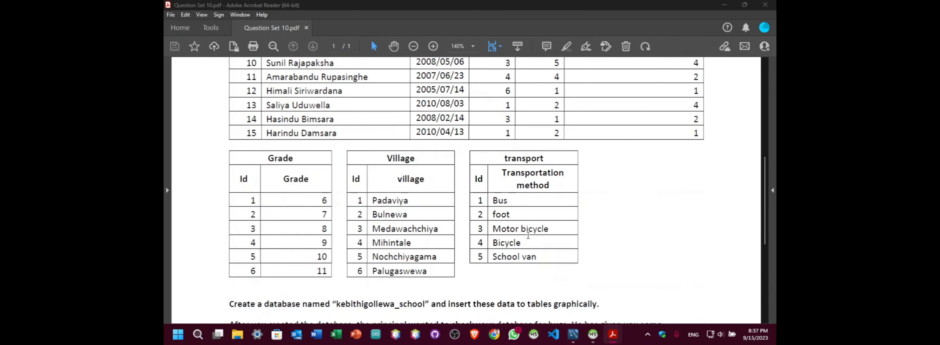
Switch to MySQL Workbench and create a new model
{"action": "mouse_move", "coordinate": [578, 338]}
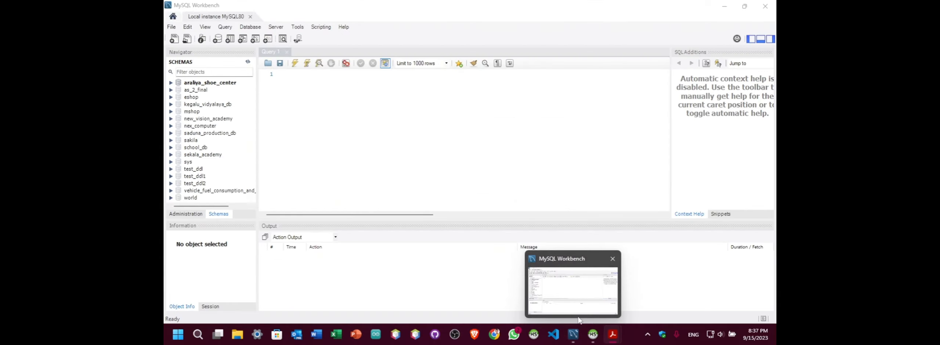
{"action": "left_click", "coordinate": [573, 341]}
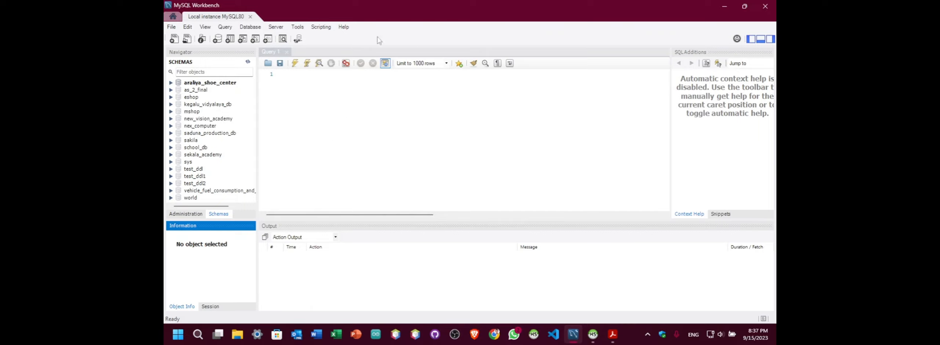
{"action": "left_click", "coordinate": [176, 28]}
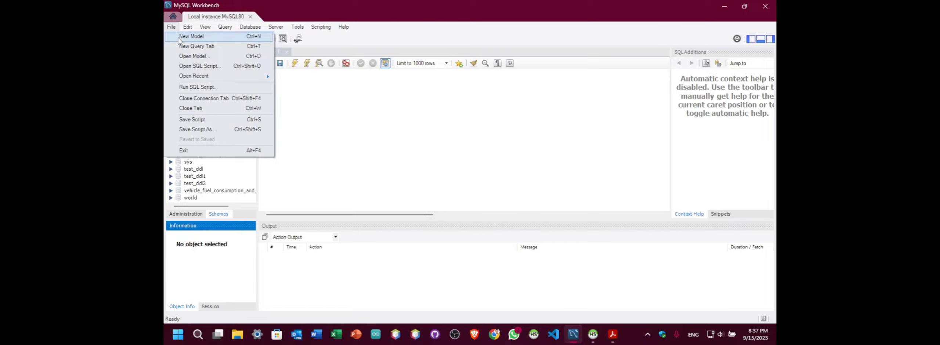
{"action": "left_click", "coordinate": [178, 38]}
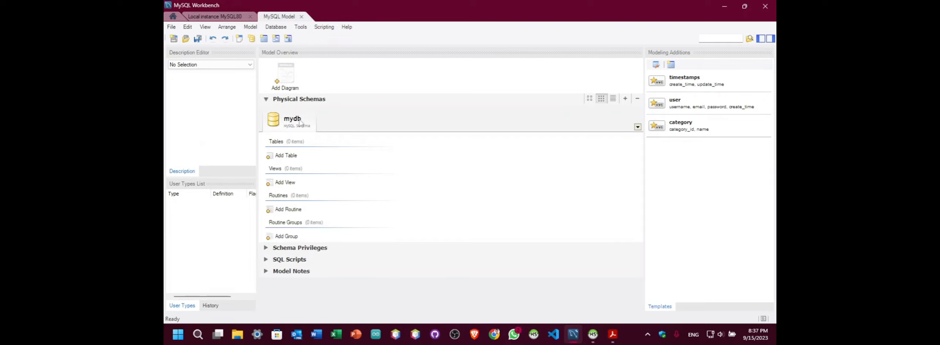
Rename the model's mydb schema as kebithigollewa_school, using the name copied from Question Set 10.pdf, and update the references to it
{"action": "double_click", "coordinate": [301, 122]}
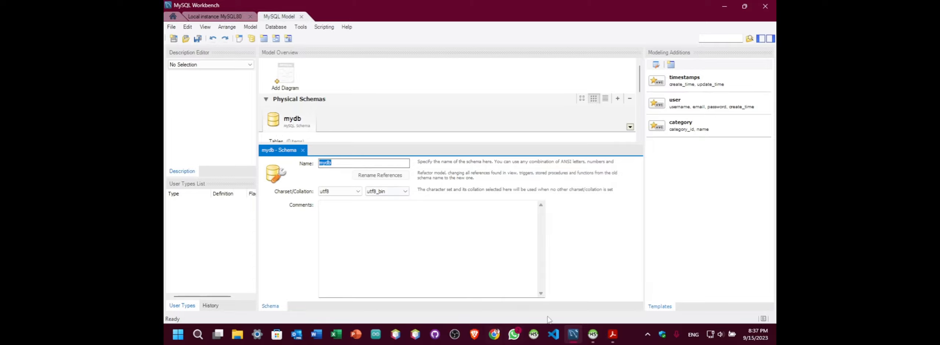
{"action": "left_click", "coordinate": [613, 334]}
{"action": "scroll", "coordinate": [432, 240], "scroll_direction": "up", "scroll_amount": 6}
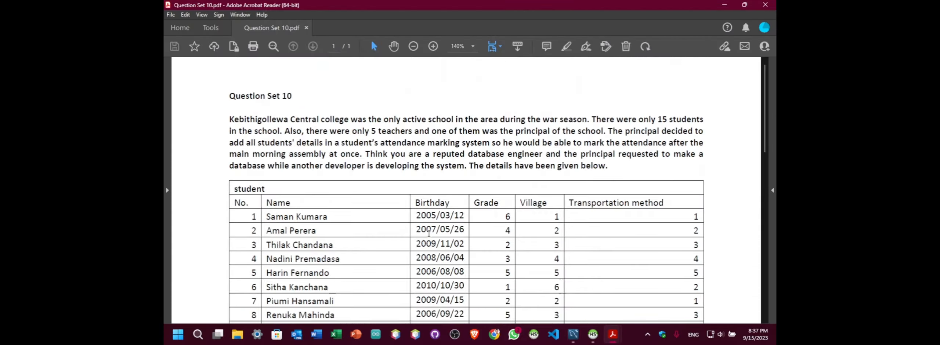
{"action": "scroll", "coordinate": [428, 233], "scroll_direction": "down", "scroll_amount": 10}
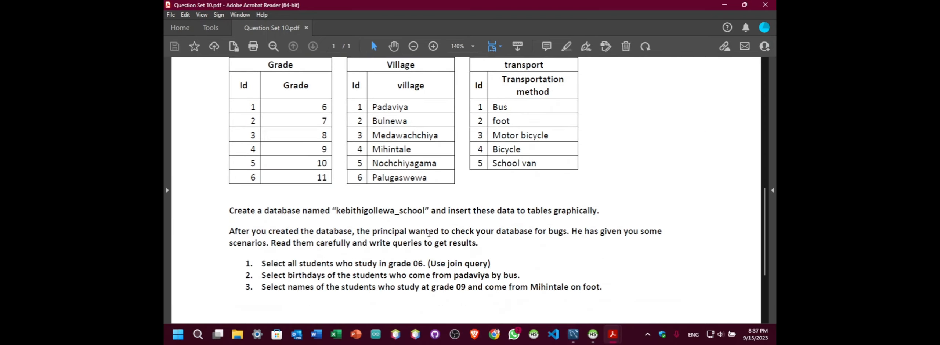
{"action": "left_click_drag", "start_coordinate": [338, 117], "coordinate": [363, 118]}
{"action": "left_click", "coordinate": [361, 118]}
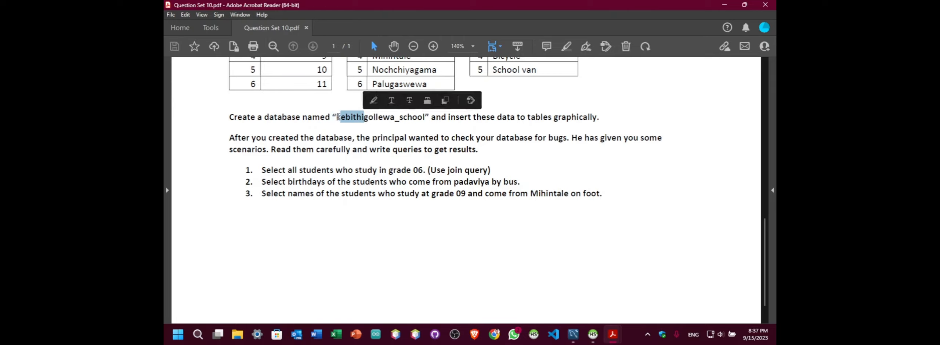
{"action": "left_click_drag", "start_coordinate": [342, 118], "coordinate": [423, 122]}
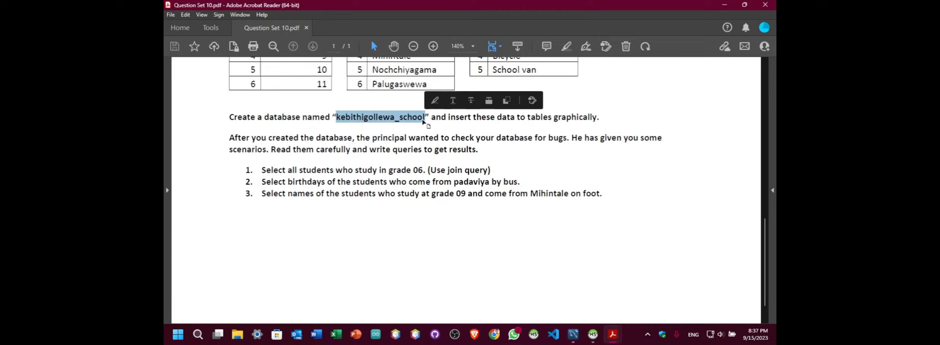
{"action": "left_click", "coordinate": [573, 334]}
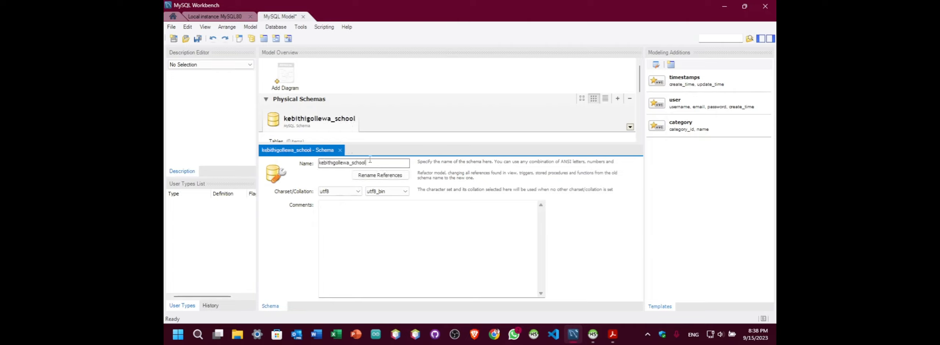
{"action": "left_click", "coordinate": [386, 177]}
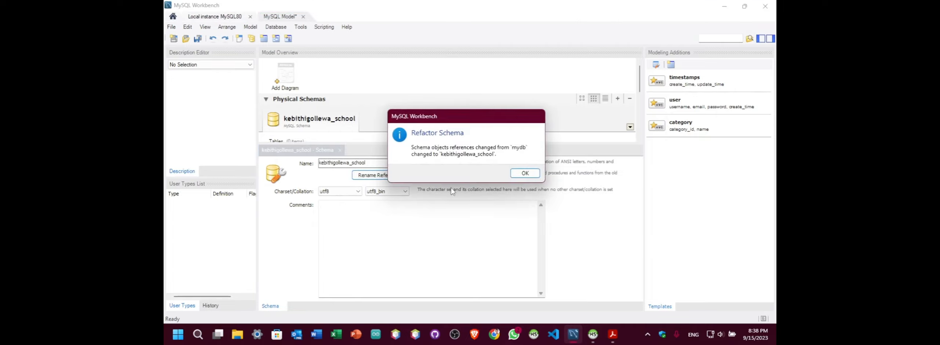
{"action": "left_click", "coordinate": [526, 174]}
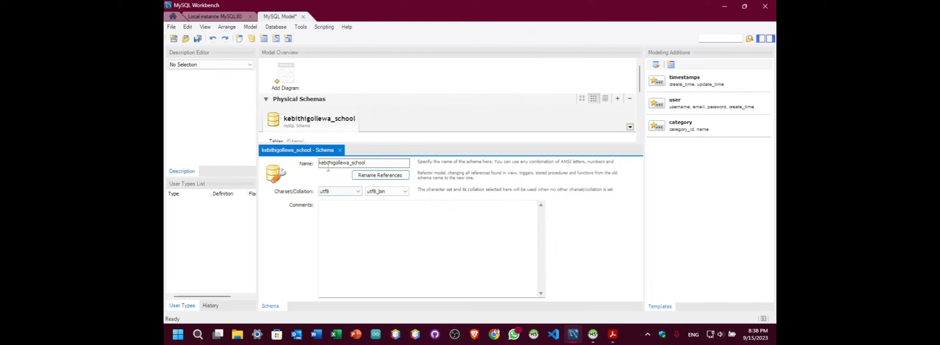
Add an EER diagram to the model and place a new table near the upper-left part of its canvas
{"action": "double_click", "coordinate": [288, 79]}
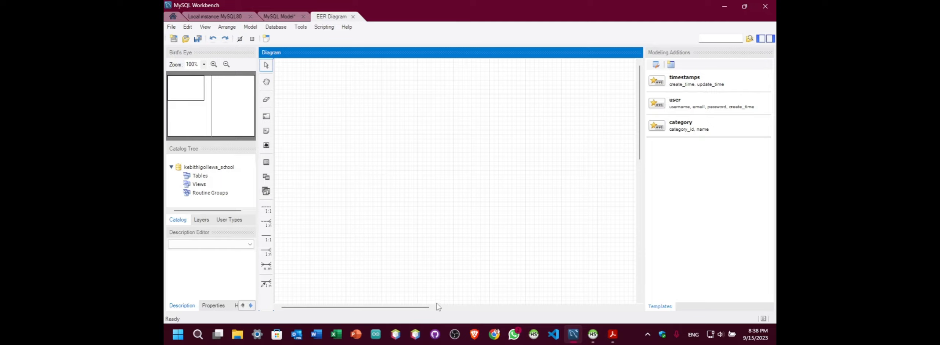
{"action": "left_click", "coordinate": [616, 342]}
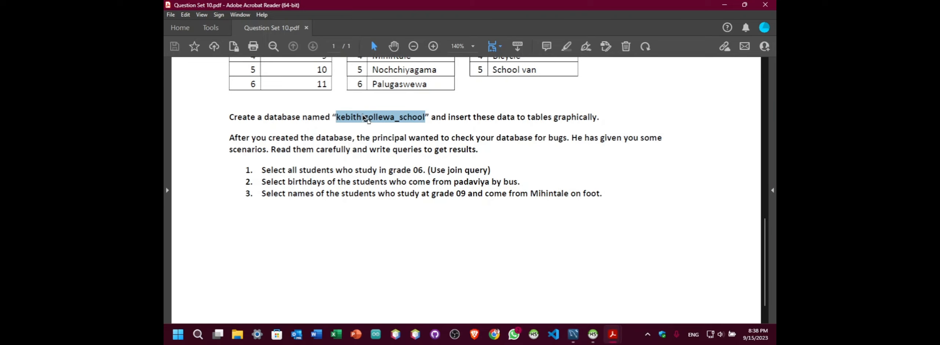
{"action": "scroll", "coordinate": [323, 123], "scroll_direction": "up", "scroll_amount": 10}
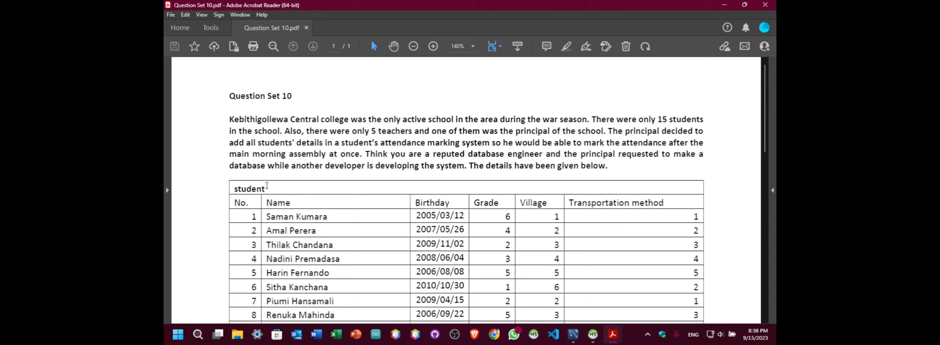
{"action": "left_click", "coordinate": [722, 5]}
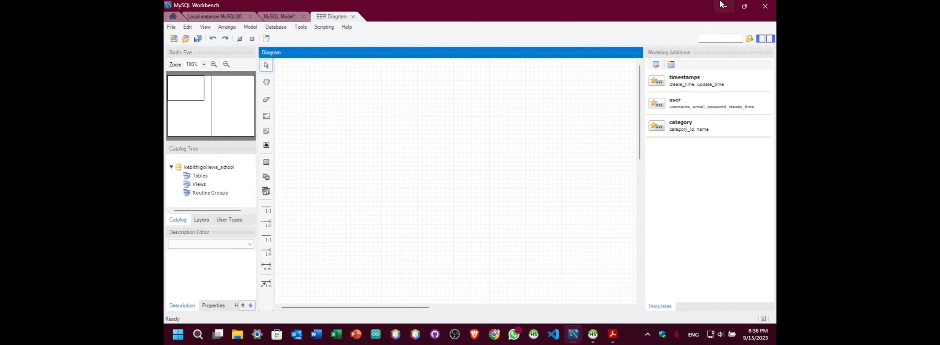
{"action": "left_click", "coordinate": [268, 164]}
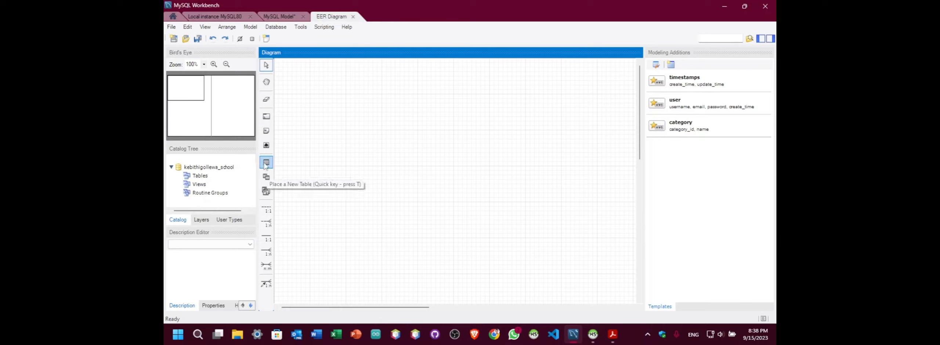
{"action": "left_click", "coordinate": [266, 163]}
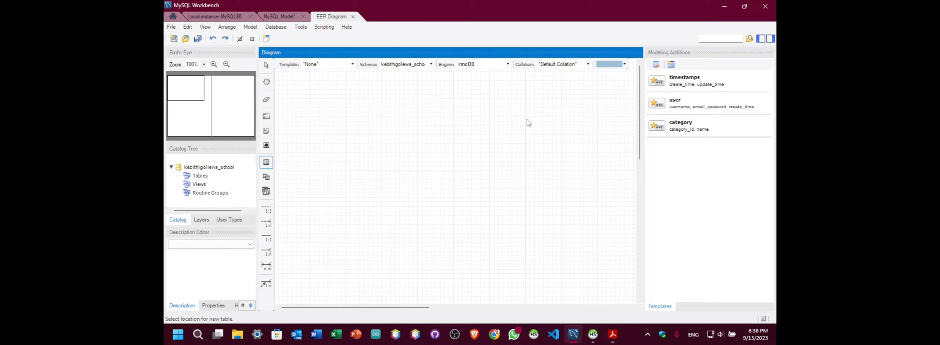
{"action": "left_click", "coordinate": [340, 96]}
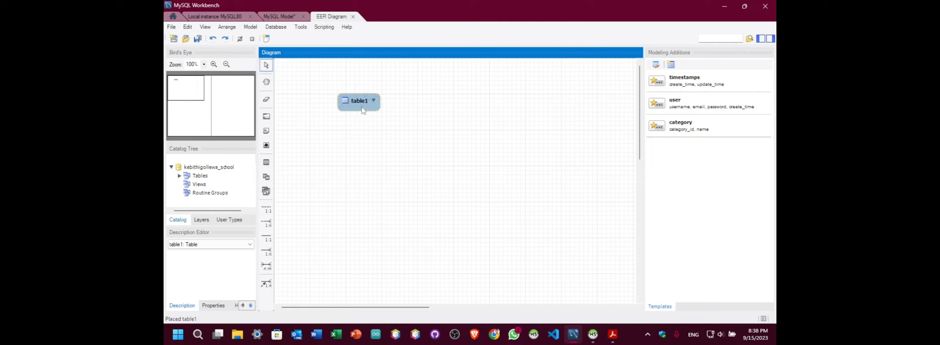
{"action": "left_click_drag", "start_coordinate": [361, 100], "coordinate": [360, 92]}
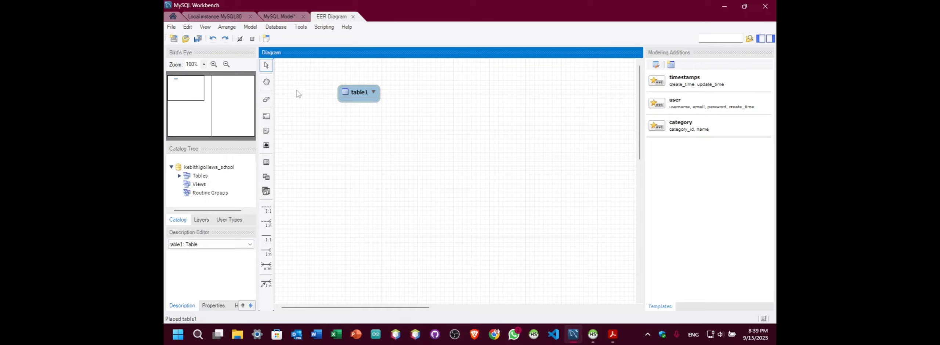
Open the new table for editing and name it student
{"action": "double_click", "coordinate": [357, 92]}
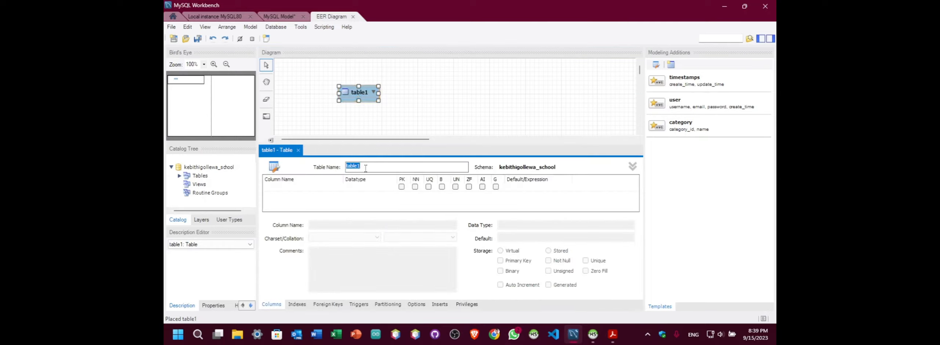
{"action": "type", "text": "stu"}
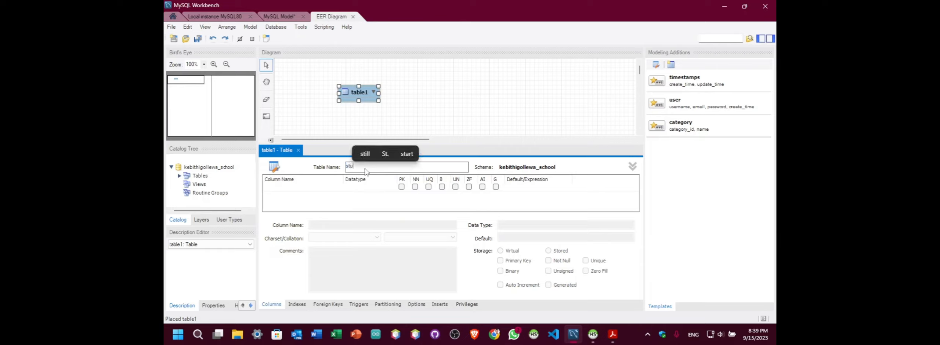
{"action": "type", "text": "dent"}
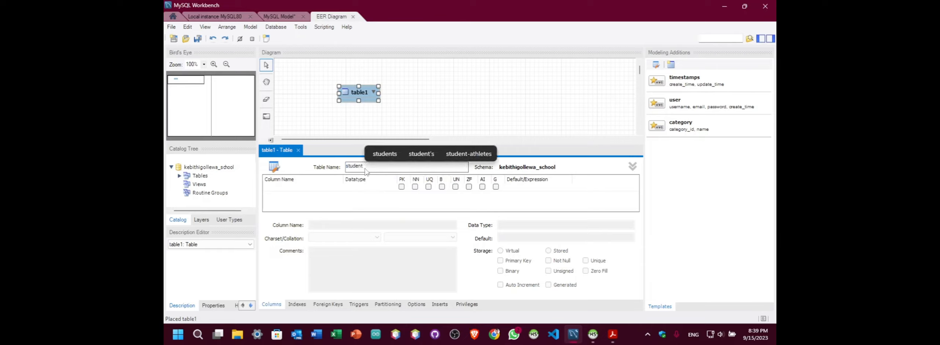
Check the student column headings in Question Set 10.pdf and add an auto-incrementing INT primary key column named no to the student table
{"action": "double_click", "coordinate": [317, 188]}
{"action": "mouse_move", "coordinate": [613, 334]}
{"action": "left_click", "coordinate": [613, 291]}
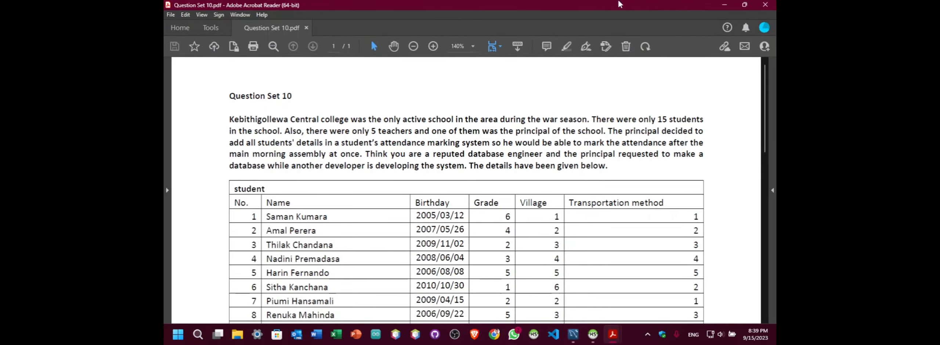
{"action": "left_click", "coordinate": [724, 5]}
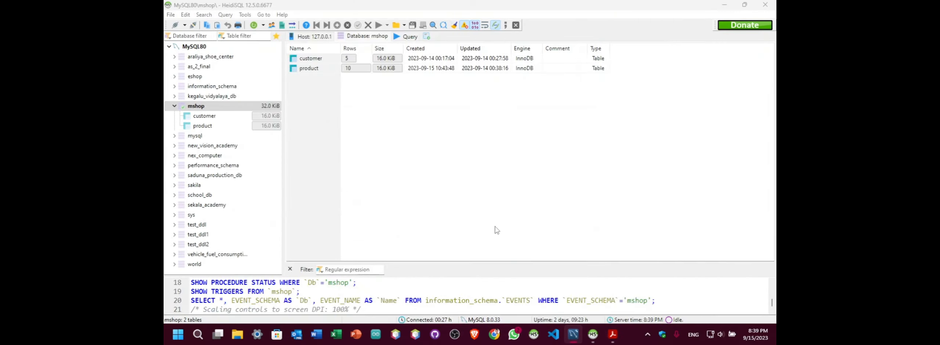
{"action": "left_click", "coordinate": [578, 340]}
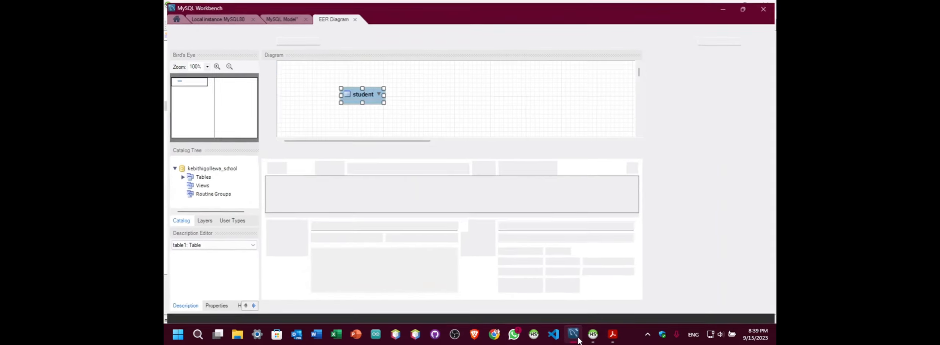
{"action": "type", "text": "no"}
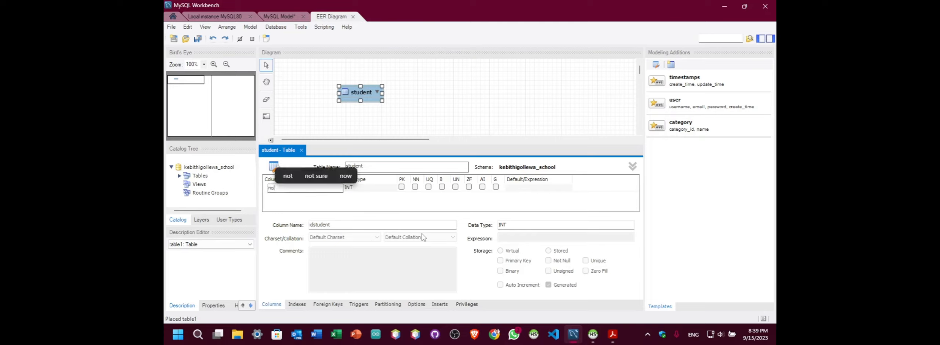
{"action": "key", "text": "Tab"}
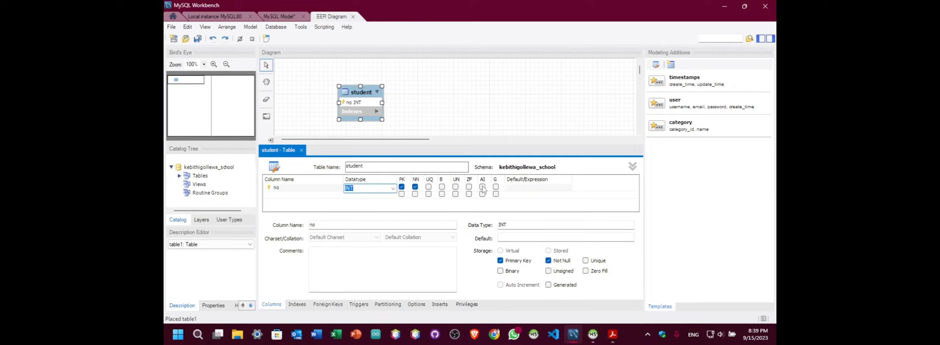
{"action": "left_click", "coordinate": [483, 188]}
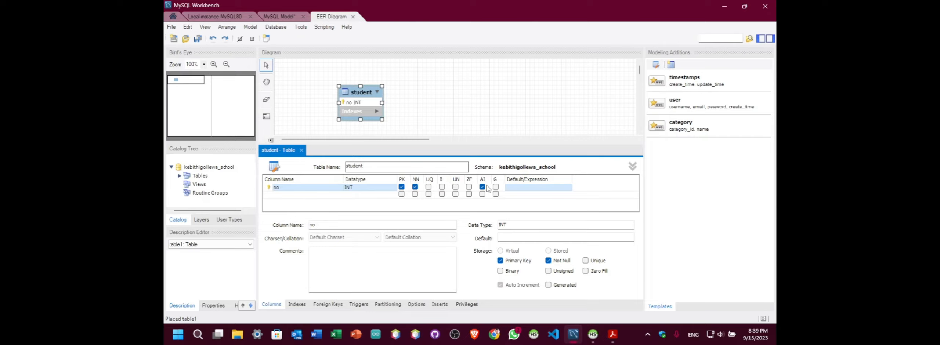
Add a VARCHAR(45) column called name to the student table, checking the student data in Question Set 10.pdf
{"action": "double_click", "coordinate": [294, 195]}
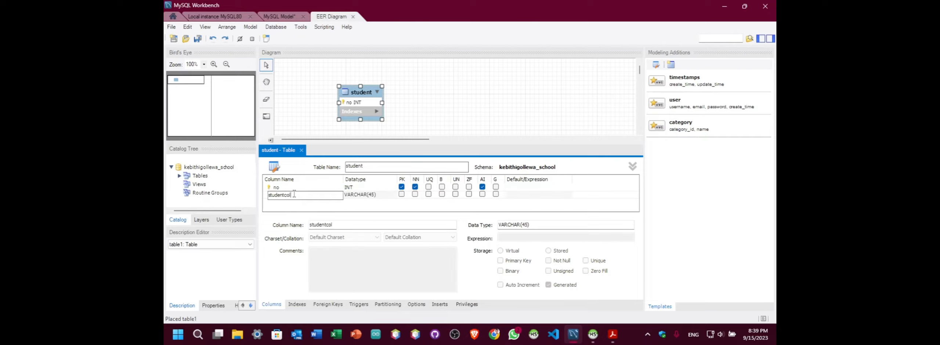
{"action": "left_click", "coordinate": [613, 334]}
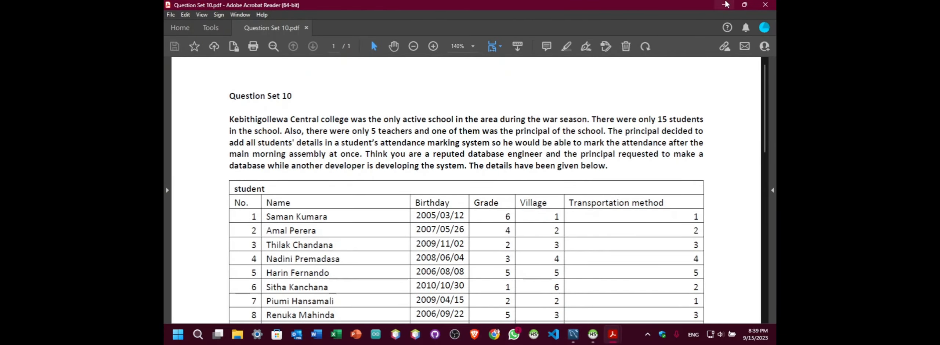
{"action": "left_click", "coordinate": [573, 335]}
{"action": "type", "text": "name"}
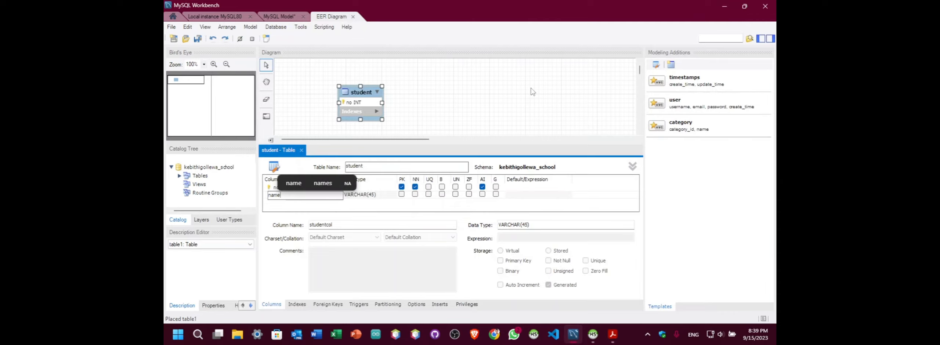
{"action": "left_click", "coordinate": [612, 334]}
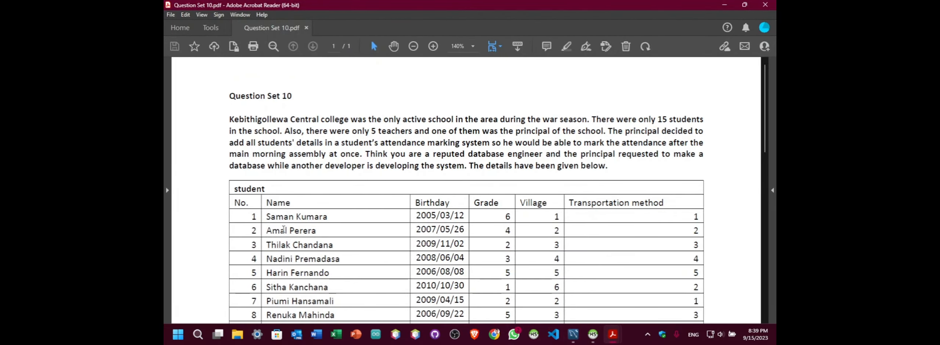
{"action": "left_click", "coordinate": [725, 4]}
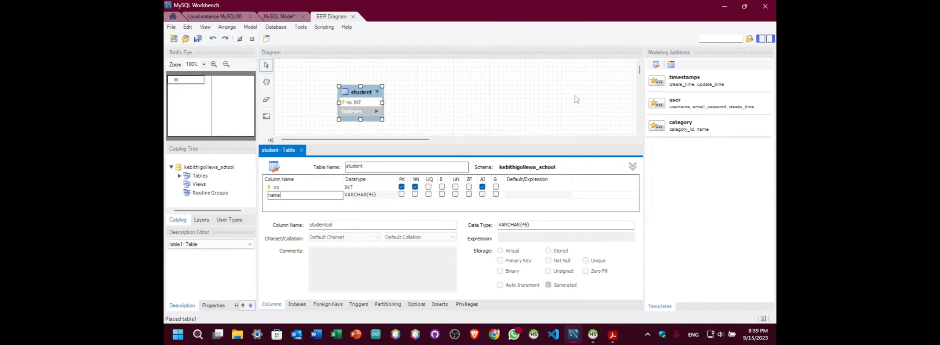
Add a birthday column to the student table with the DATETIME datatype
{"action": "left_click", "coordinate": [326, 202]}
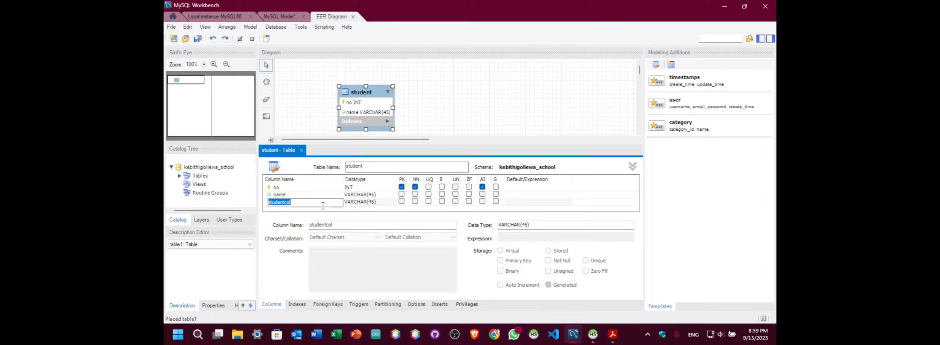
{"action": "type", "text": "birthday"}
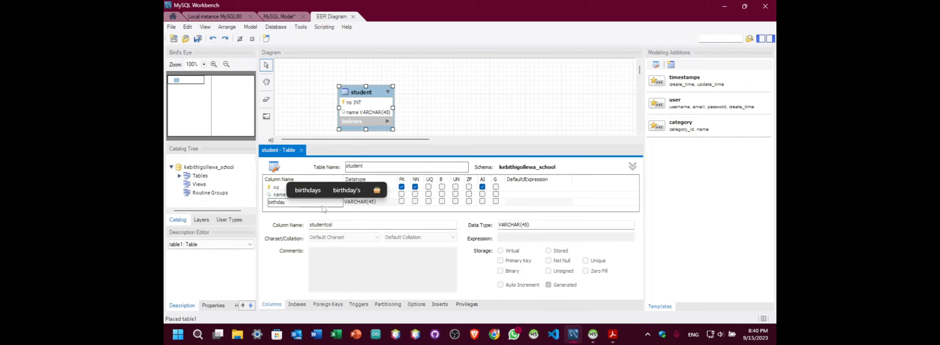
{"action": "left_click", "coordinate": [376, 205]}
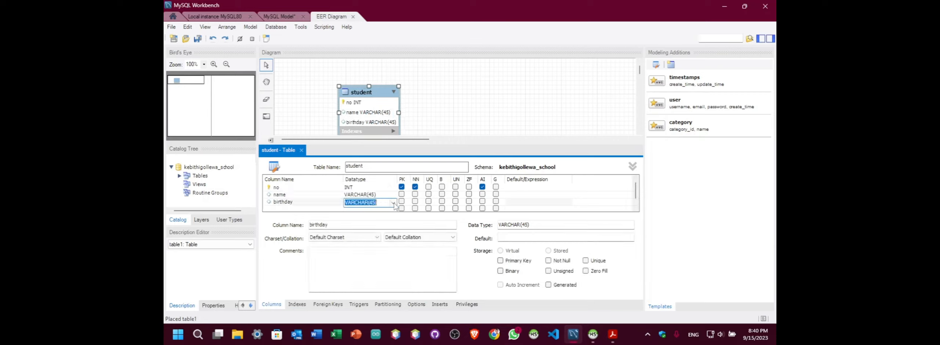
{"action": "left_click", "coordinate": [393, 204]}
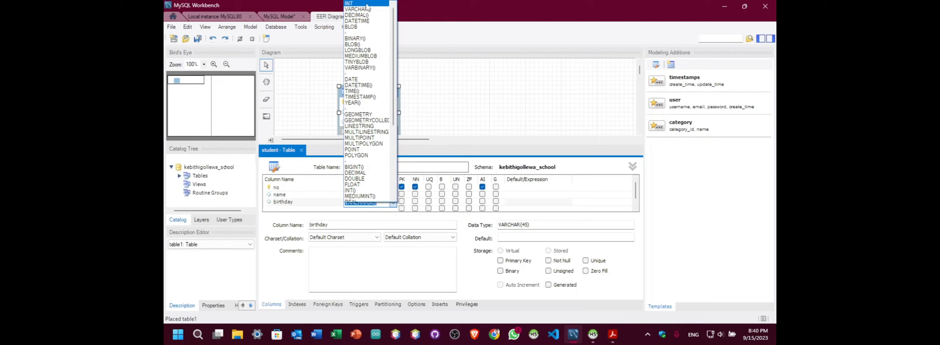
{"action": "left_click", "coordinate": [367, 21]}
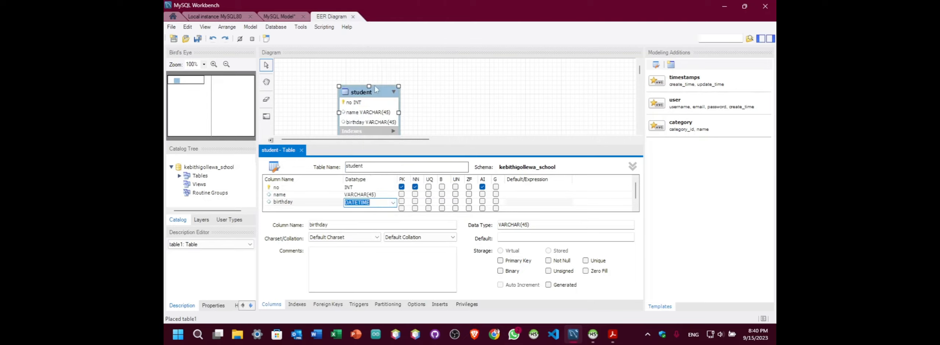
{"action": "left_click", "coordinate": [374, 204]}
Examine in Question Set 10.pdf how the student table's Grade, Village and Transportation method columns relate to the Grade, Village and transport tables
{"action": "left_click", "coordinate": [613, 335]}
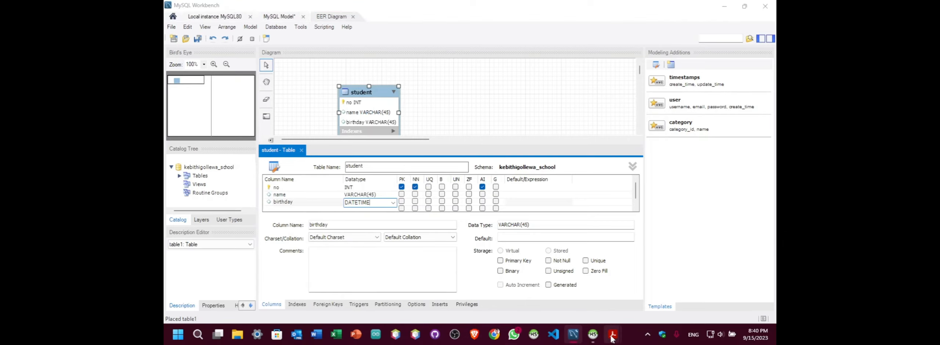
{"action": "scroll", "coordinate": [298, 170], "scroll_direction": "down", "scroll_amount": 3}
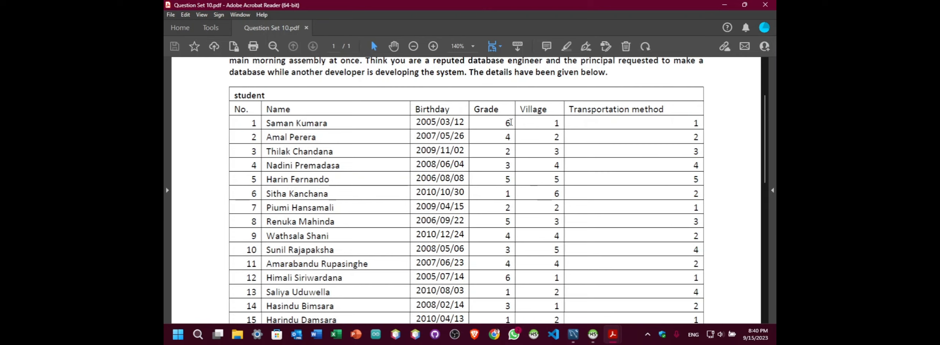
{"action": "scroll", "coordinate": [511, 122], "scroll_direction": "down", "scroll_amount": 6}
{"action": "scroll", "coordinate": [514, 159], "scroll_direction": "up", "scroll_amount": 6}
{"action": "scroll", "coordinate": [514, 159], "scroll_direction": "down", "scroll_amount": 8}
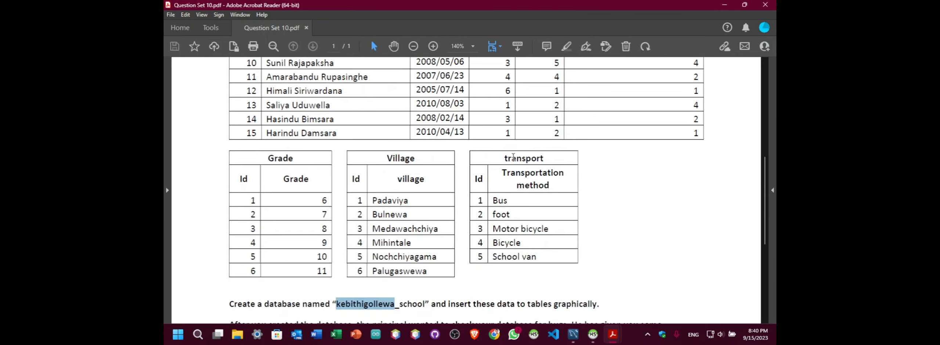
{"action": "left_click_drag", "start_coordinate": [602, 212], "coordinate": [546, 219]}
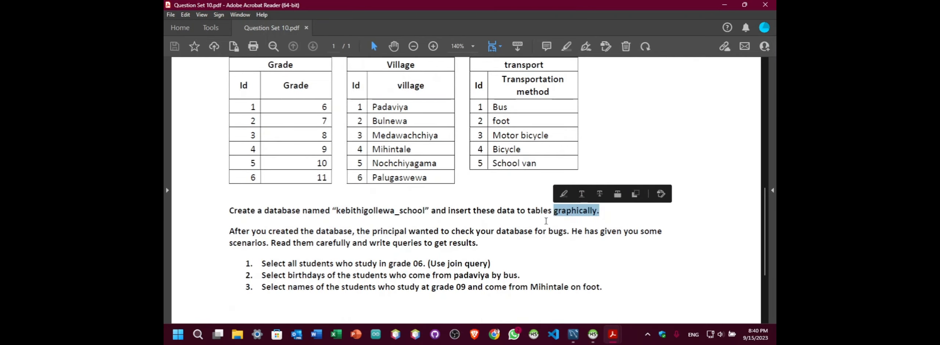
{"action": "scroll", "coordinate": [369, 187], "scroll_direction": "up", "scroll_amount": 3}
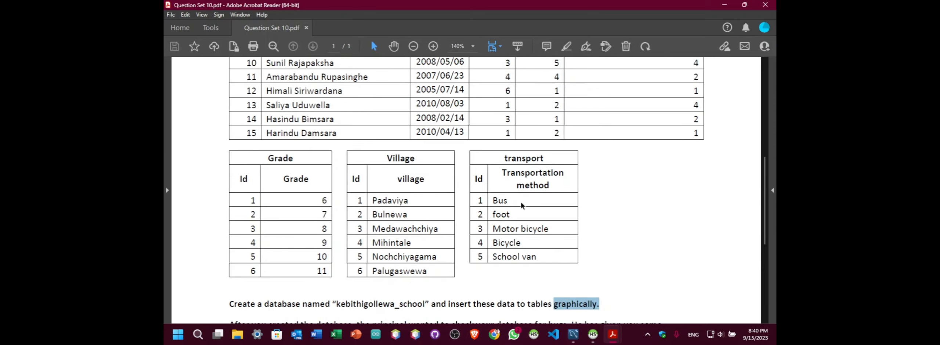
{"action": "scroll", "coordinate": [522, 202], "scroll_direction": "up", "scroll_amount": 6}
{"action": "scroll", "coordinate": [438, 156], "scroll_direction": "down", "scroll_amount": 9}
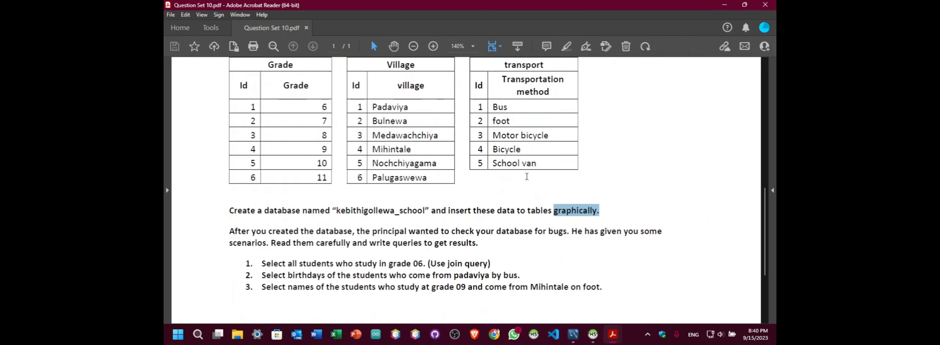
{"action": "scroll", "coordinate": [438, 156], "scroll_direction": "up", "scroll_amount": 3}
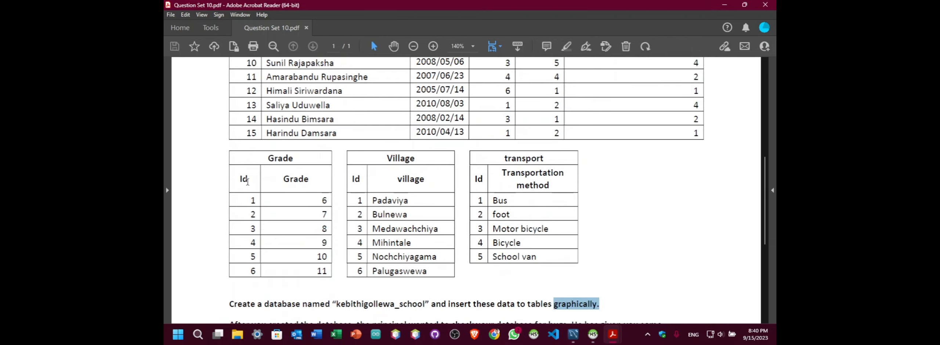
{"action": "scroll", "coordinate": [247, 184], "scroll_direction": "up", "scroll_amount": 9}
{"action": "scroll", "coordinate": [494, 213], "scroll_direction": "down", "scroll_amount": 8}
{"action": "scroll", "coordinate": [503, 214], "scroll_direction": "up", "scroll_amount": 5}
{"action": "scroll", "coordinate": [466, 211], "scroll_direction": "down", "scroll_amount": 5}
{"action": "scroll", "coordinate": [533, 133], "scroll_direction": "up", "scroll_amount": 5}
{"action": "scroll", "coordinate": [531, 134], "scroll_direction": "down", "scroll_amount": 5}
{"action": "scroll", "coordinate": [551, 158], "scroll_direction": "up", "scroll_amount": 5}
{"action": "scroll", "coordinate": [637, 147], "scroll_direction": "down", "scroll_amount": 5}
{"action": "scroll", "coordinate": [604, 133], "scroll_direction": "up", "scroll_amount": 5}
{"action": "scroll", "coordinate": [632, 160], "scroll_direction": "down", "scroll_amount": 7}
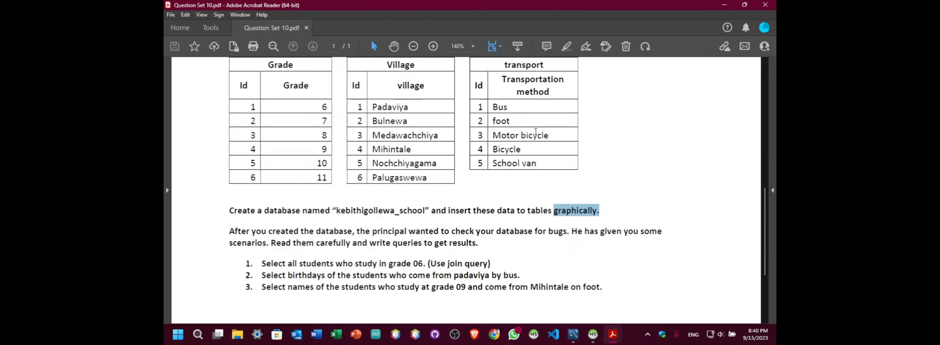
{"action": "scroll", "coordinate": [554, 127], "scroll_direction": "up", "scroll_amount": 6}
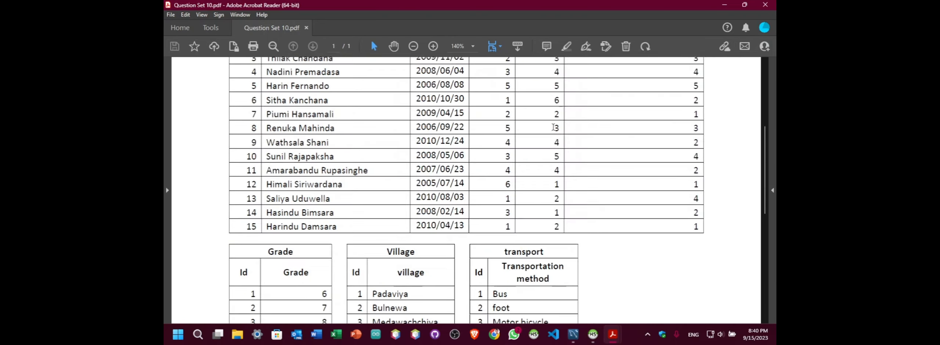
{"action": "scroll", "coordinate": [556, 136], "scroll_direction": "up", "scroll_amount": 4}
{"action": "scroll", "coordinate": [516, 199], "scroll_direction": "down", "scroll_amount": 3}
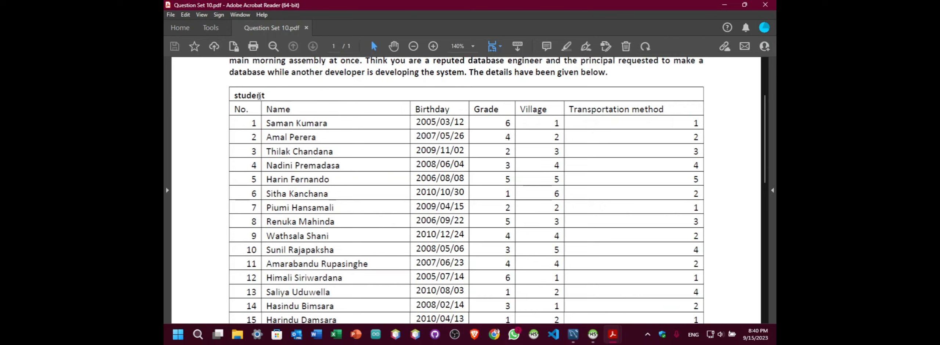
{"action": "scroll", "coordinate": [358, 121], "scroll_direction": "down", "scroll_amount": 8}
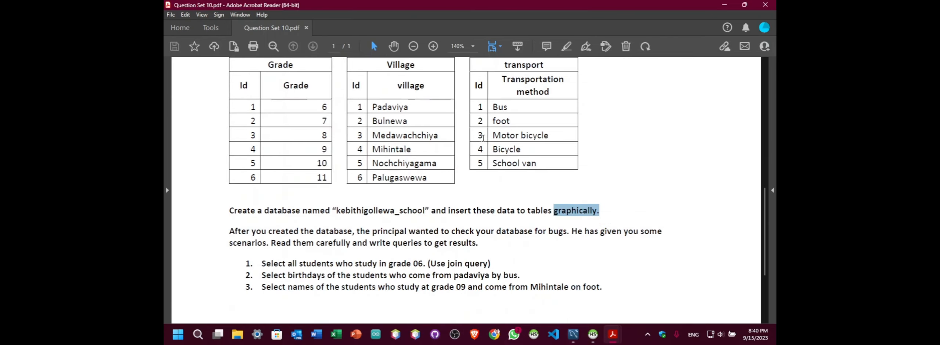
{"action": "scroll", "coordinate": [484, 138], "scroll_direction": "up", "scroll_amount": 8}
{"action": "scroll", "coordinate": [475, 144], "scroll_direction": "down", "scroll_amount": 5}
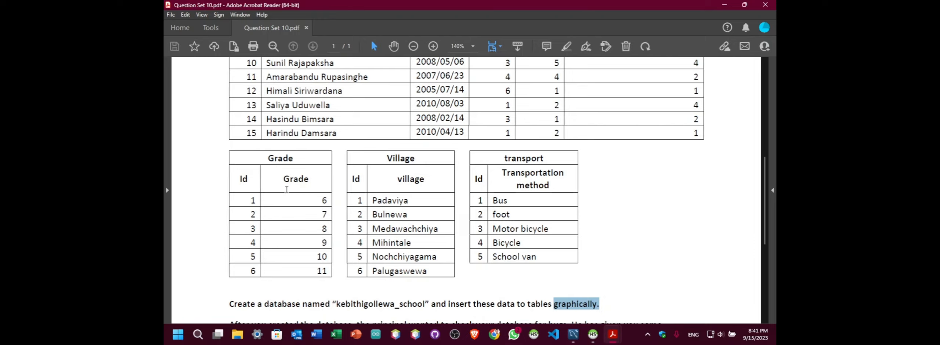
{"action": "scroll", "coordinate": [310, 189], "scroll_direction": "up", "scroll_amount": 3}
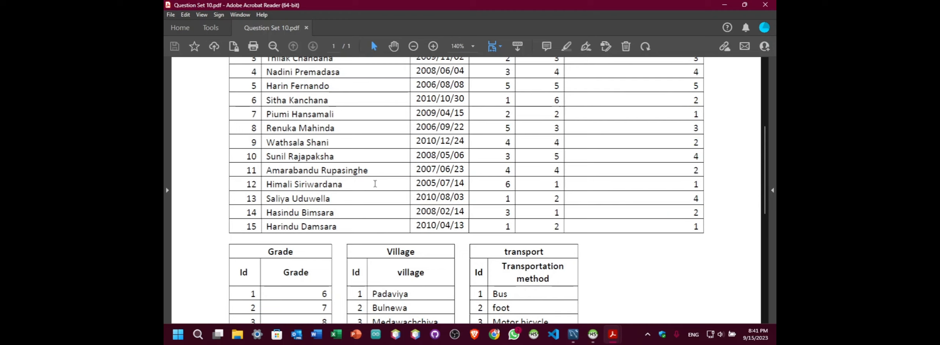
{"action": "scroll", "coordinate": [401, 200], "scroll_direction": "up", "scroll_amount": 8}
{"action": "scroll", "coordinate": [401, 200], "scroll_direction": "down", "scroll_amount": 11}
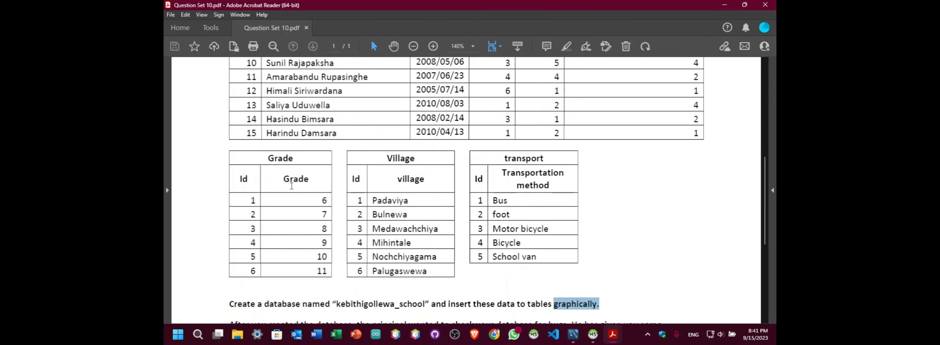
{"action": "scroll", "coordinate": [292, 186], "scroll_direction": "up", "scroll_amount": 5}
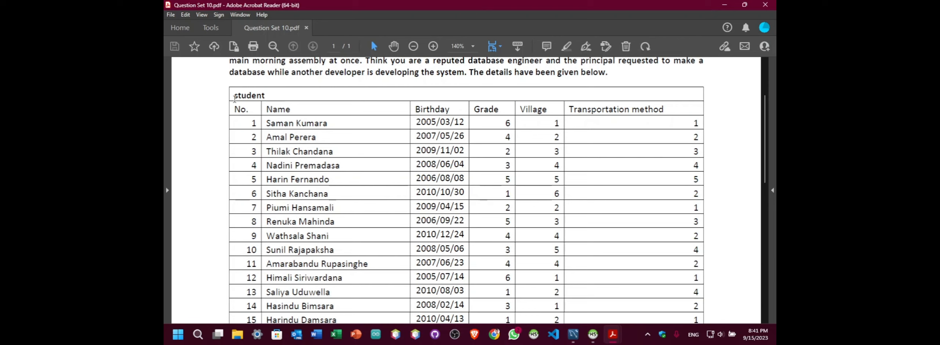
{"action": "scroll", "coordinate": [367, 162], "scroll_direction": "down", "scroll_amount": 5}
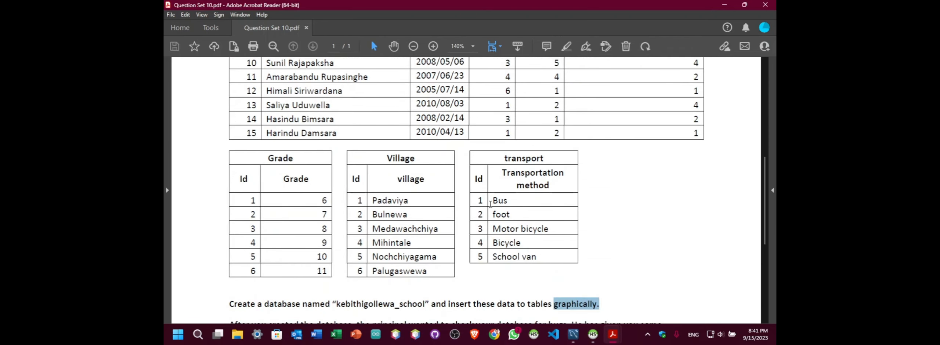
Return to MySQL Workbench, close the student table's editor and move the table closer to the canvas's upper-left corner
{"action": "left_click", "coordinate": [576, 335]}
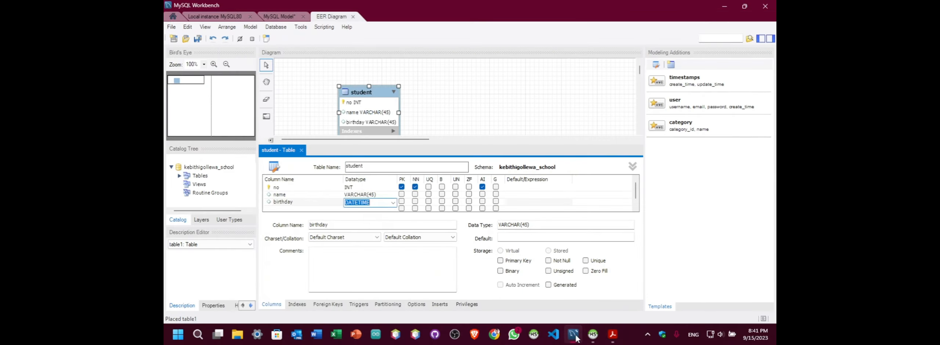
{"action": "left_click", "coordinate": [301, 150]}
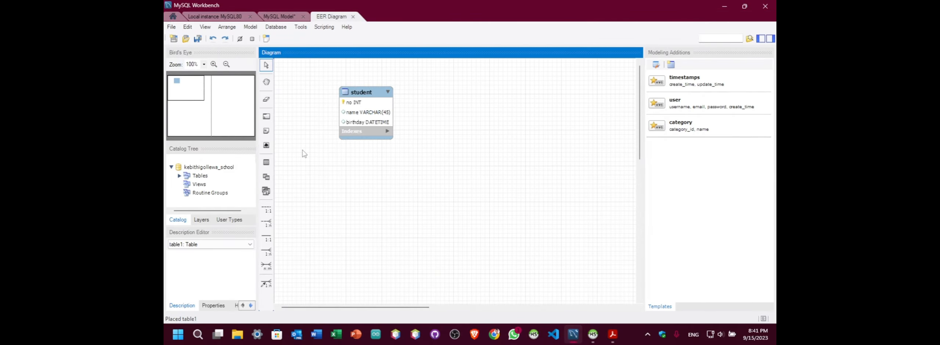
{"action": "left_click", "coordinate": [366, 94]}
{"action": "left_click_drag", "start_coordinate": [366, 94], "coordinate": [342, 80]}
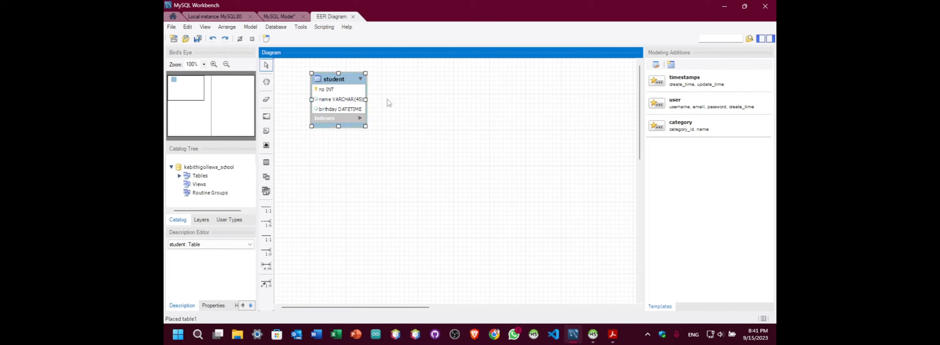
Add a new table to the right of the student table and name it grade, checking the Grade table in Question Set 10.pdf
{"action": "left_click", "coordinate": [266, 162]}
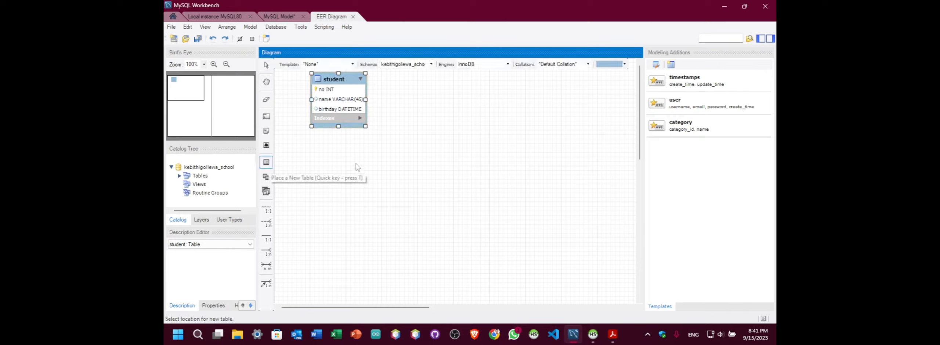
{"action": "left_click", "coordinate": [434, 92]}
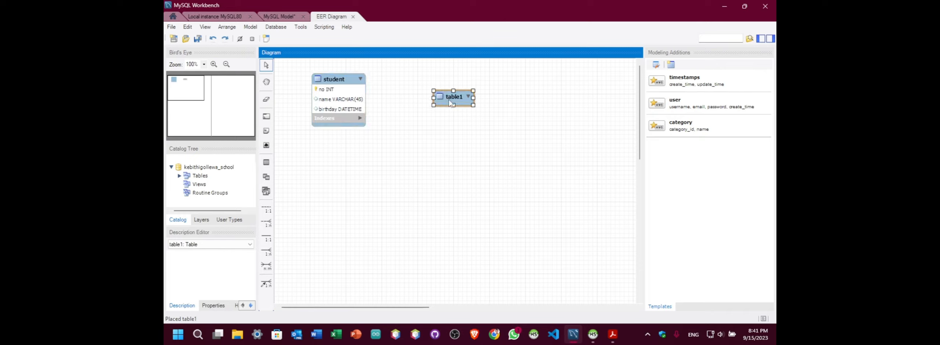
{"action": "double_click", "coordinate": [452, 104]}
{"action": "left_click", "coordinate": [608, 334]}
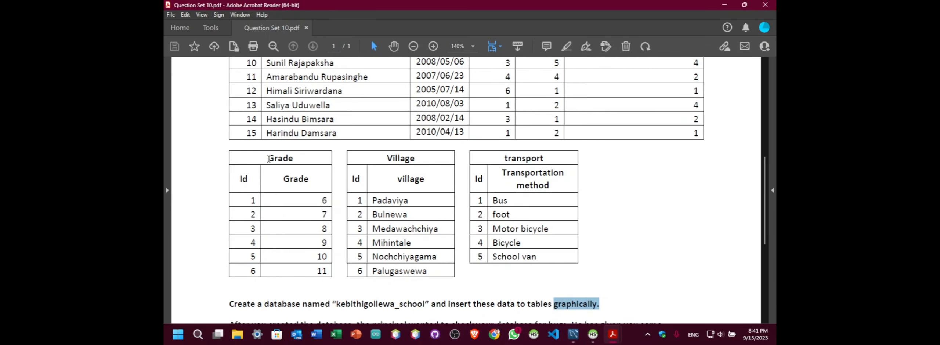
{"action": "left_click", "coordinate": [724, 5]}
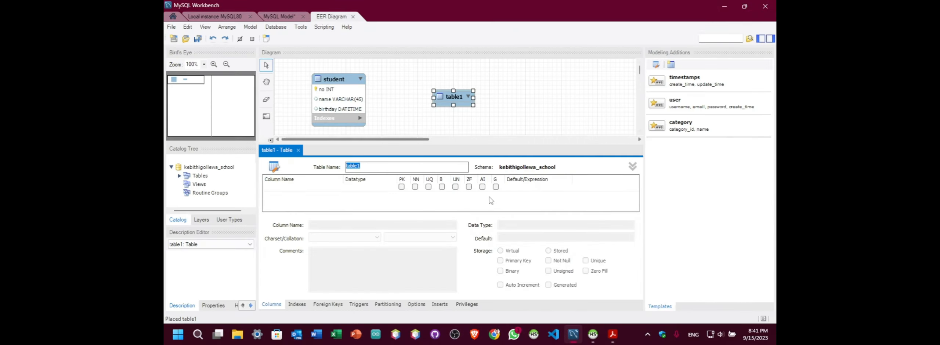
{"action": "type", "text": "grad"}
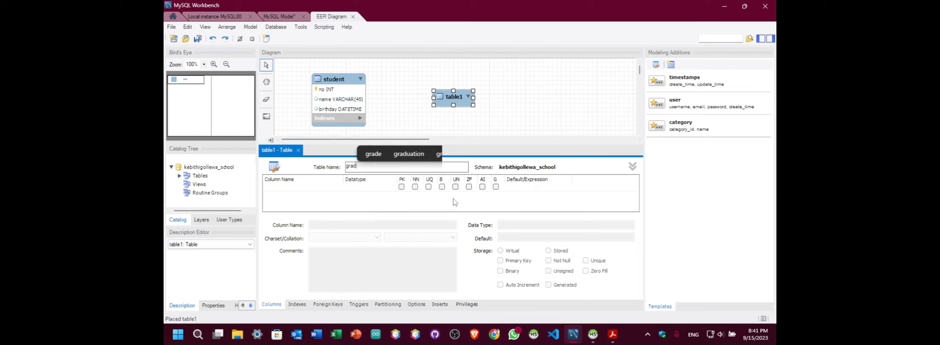
{"action": "type", "text": "e"}
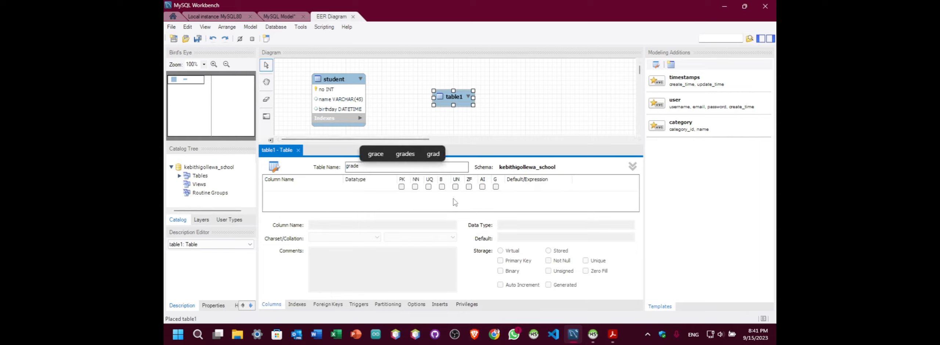
Add an auto-incrementing INT primary key column called id to the grade table, checking its columns in Question Set 10.pdf
{"action": "left_click", "coordinate": [326, 191]}
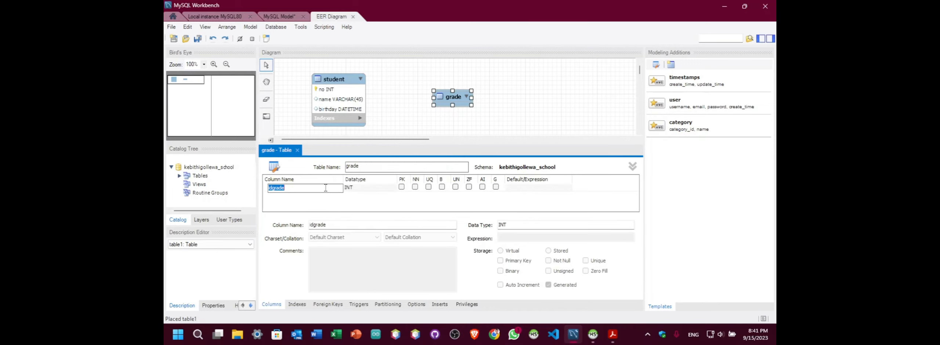
{"action": "left_click", "coordinate": [612, 339]}
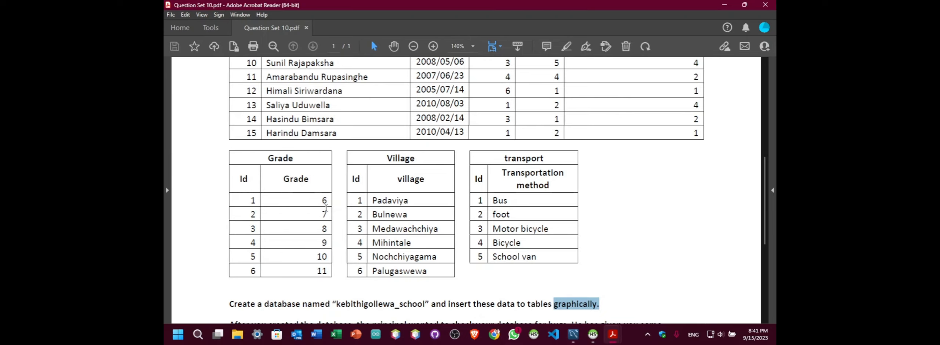
{"action": "key", "text": "alt+Tab"}
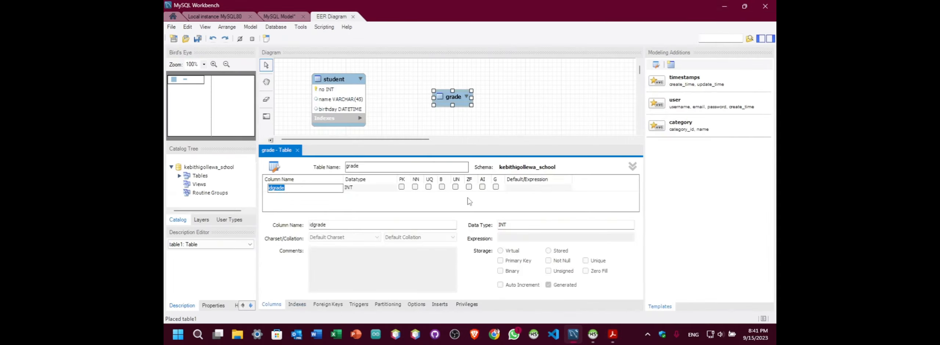
{"action": "type", "text": "id"}
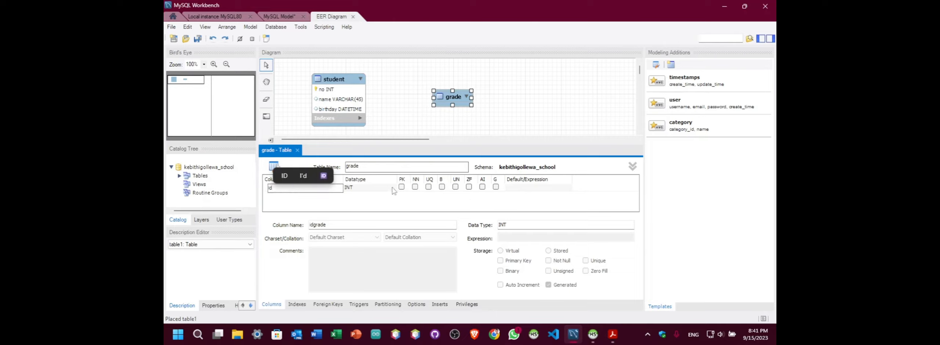
{"action": "key", "text": "Return"}
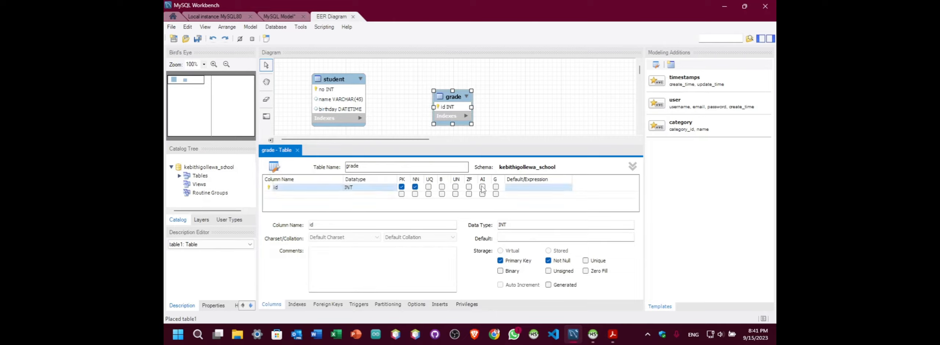
{"action": "left_click", "coordinate": [483, 187]}
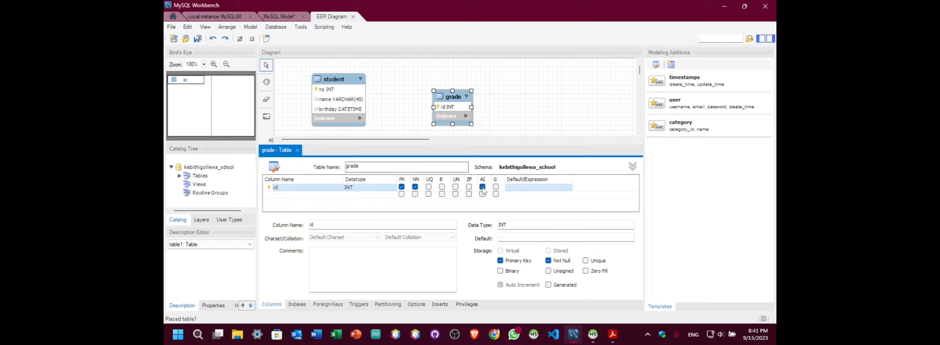
Add a VARCHAR(45) column called grade to the grade table and close its editor
{"action": "double_click", "coordinate": [305, 194]}
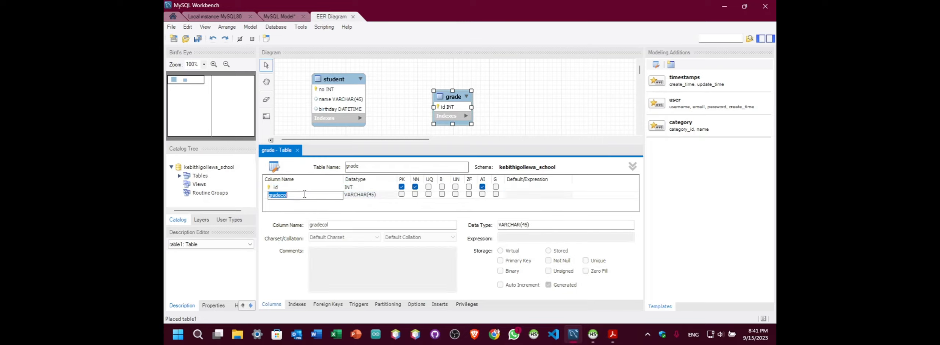
{"action": "type", "text": "grade"}
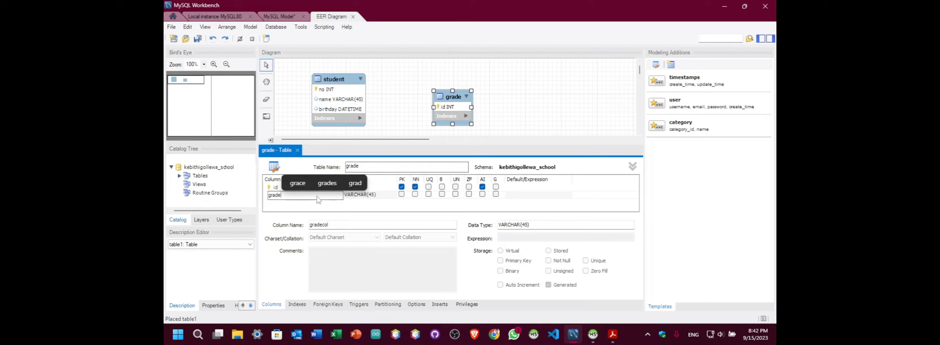
{"action": "left_click", "coordinate": [297, 150]}
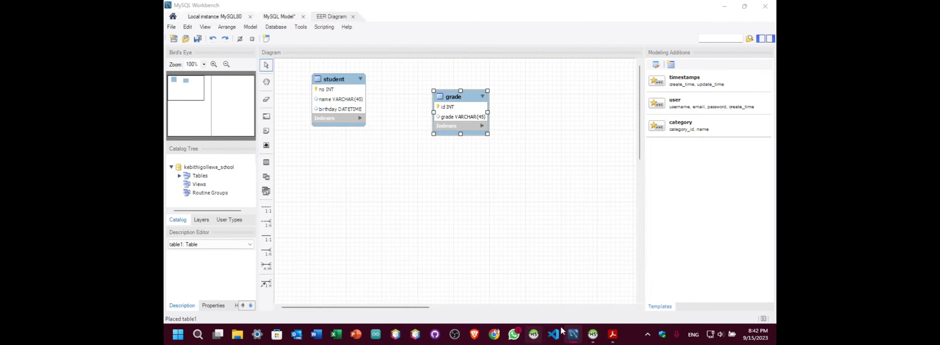
Check the Village table in Question Set 10.pdf, then add a new table to the right of the grade table and name it village
{"action": "left_click", "coordinate": [613, 340]}
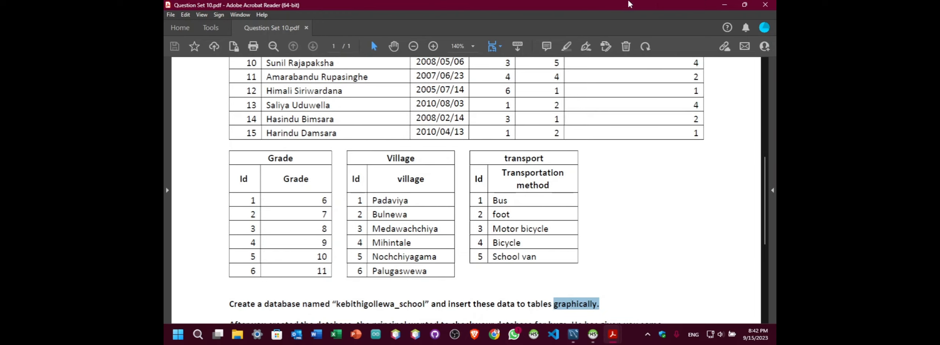
{"action": "left_click", "coordinate": [724, 4]}
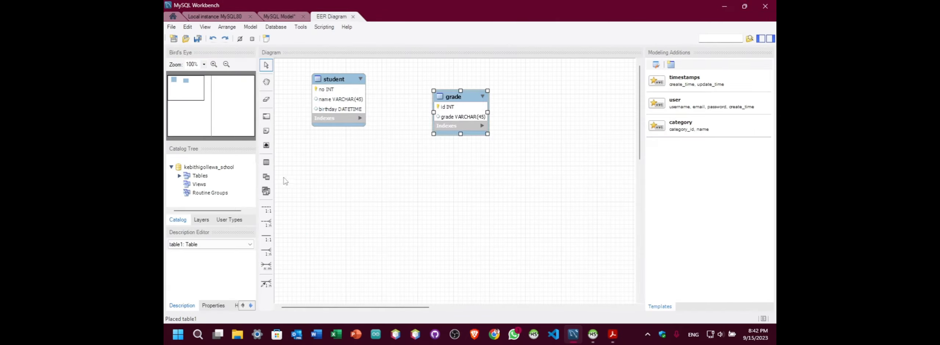
{"action": "left_click", "coordinate": [267, 162]}
{"action": "left_click", "coordinate": [546, 95]}
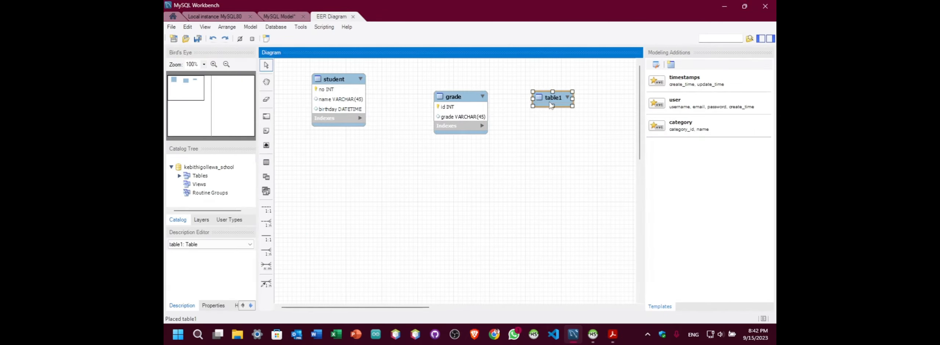
{"action": "double_click", "coordinate": [551, 106]}
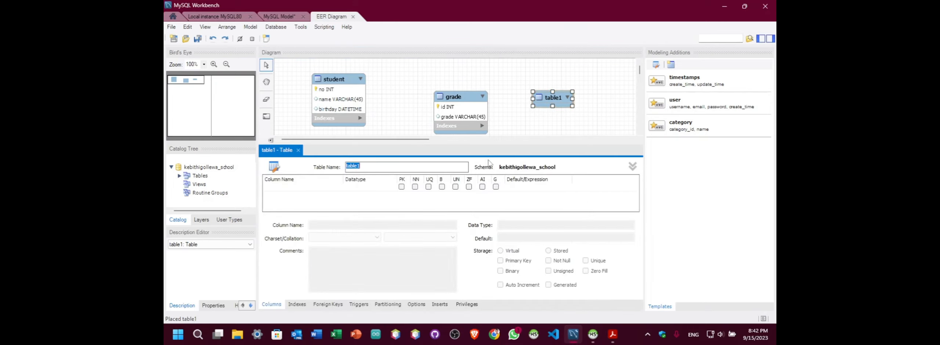
{"action": "type", "text": "villa"}
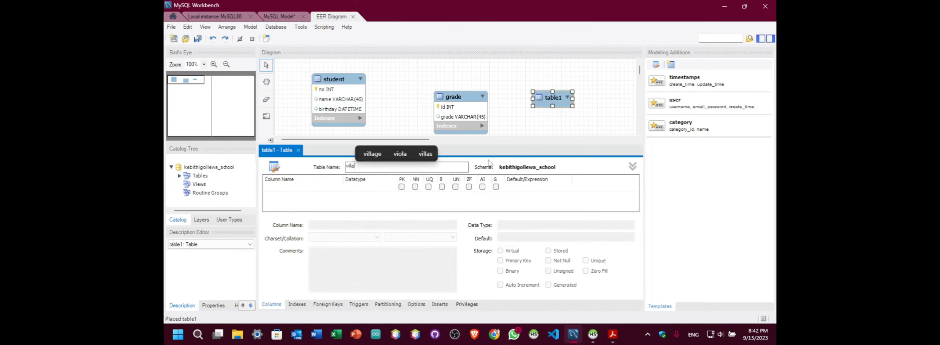
{"action": "type", "text": "ge"}
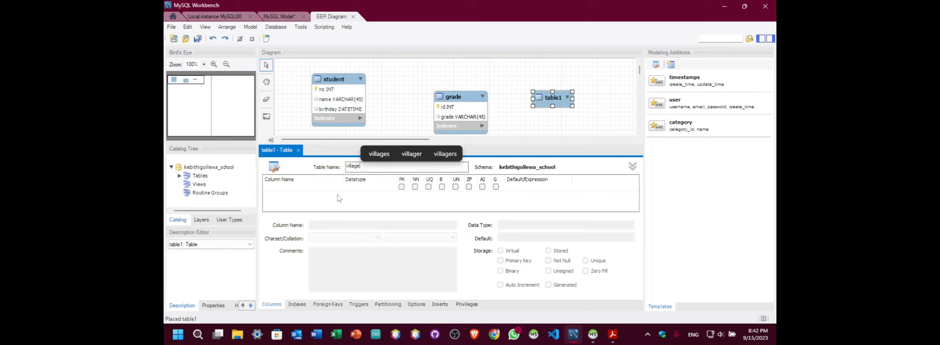
Add an auto-incrementing INT primary key column called id to the village table
{"action": "left_click", "coordinate": [297, 187]}
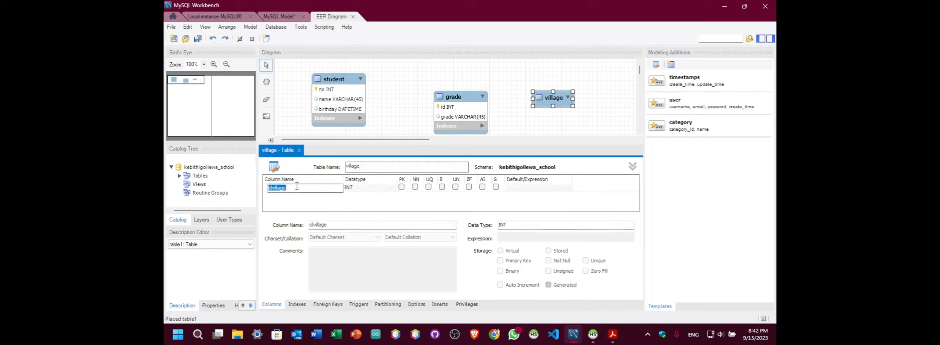
{"action": "type", "text": "id"}
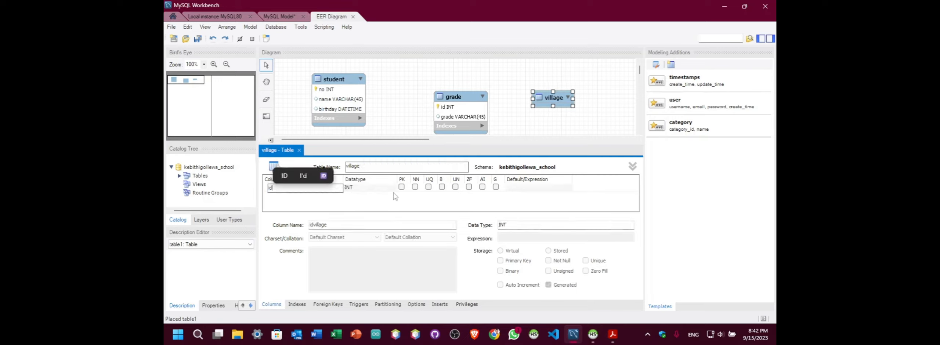
{"action": "key", "text": "Return"}
{"action": "left_click", "coordinate": [482, 187]}
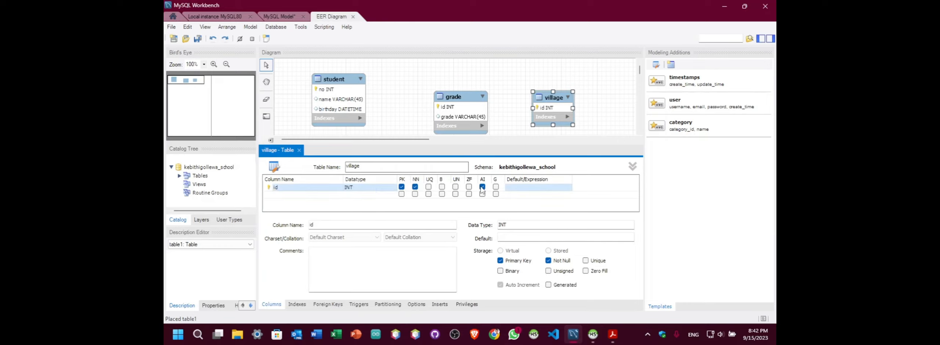
Add a VARCHAR(45) column called village to the village table, checking Question Set 10.pdf, and close the table's editor
{"action": "left_click", "coordinate": [327, 195]}
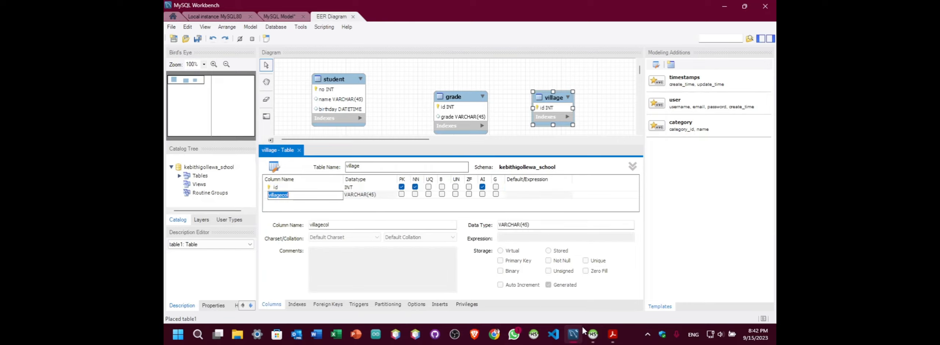
{"action": "left_click", "coordinate": [613, 335]}
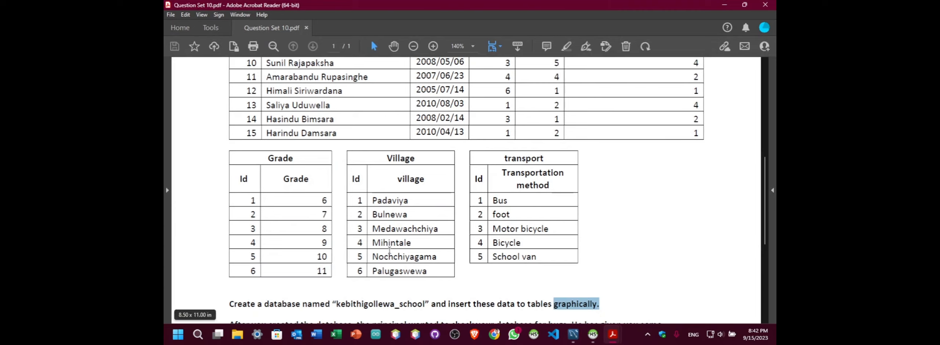
{"action": "key", "text": "alt+Tab"}
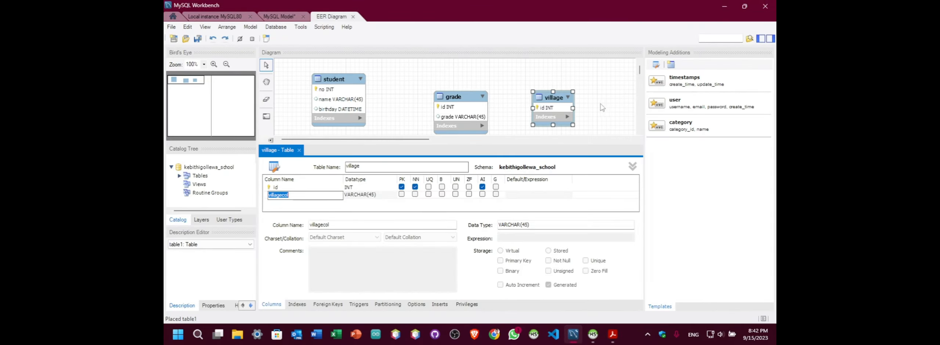
{"action": "left_click", "coordinate": [318, 197]}
{"action": "left_click", "coordinate": [299, 151]}
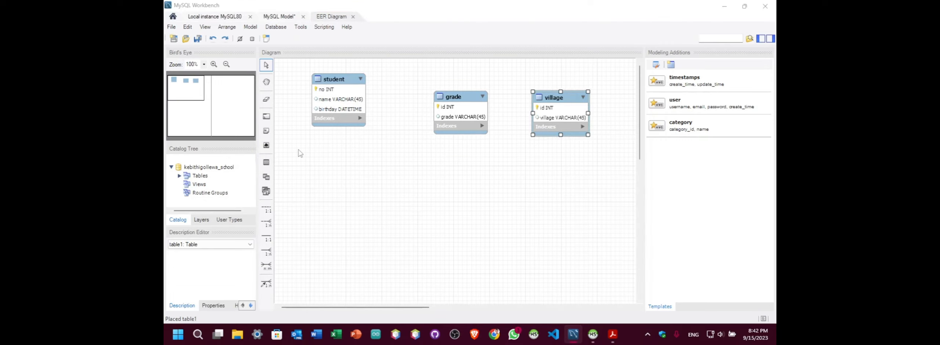
Check the transport table in Question Set 10.pdf, then add a new table below the student table in the EER diagram and name it transport
{"action": "left_click", "coordinate": [613, 334]}
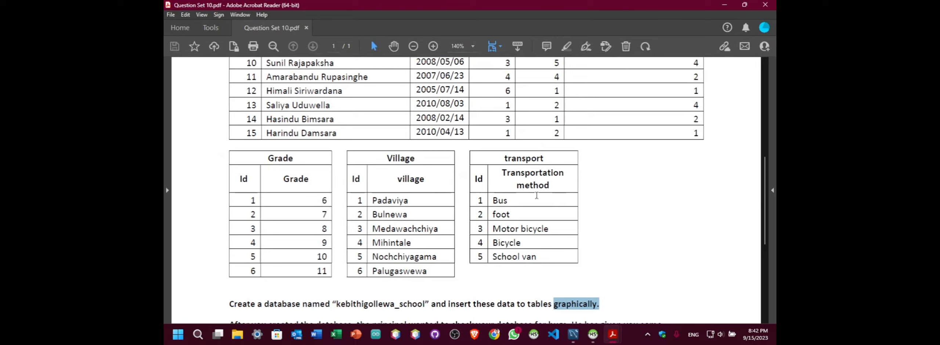
{"action": "left_click", "coordinate": [591, 302]}
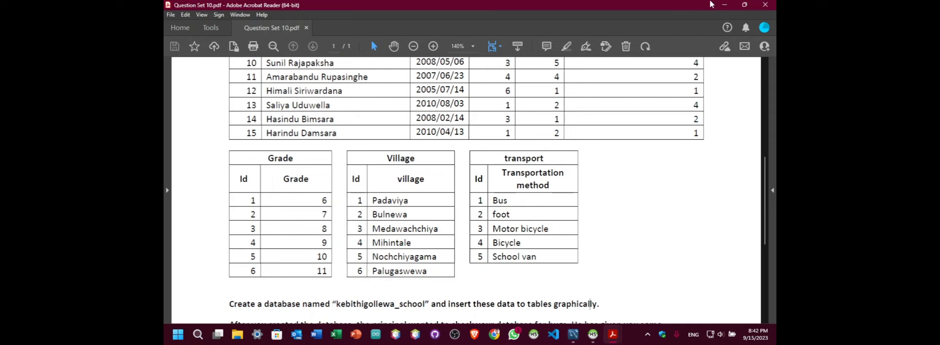
{"action": "left_click", "coordinate": [724, 4]}
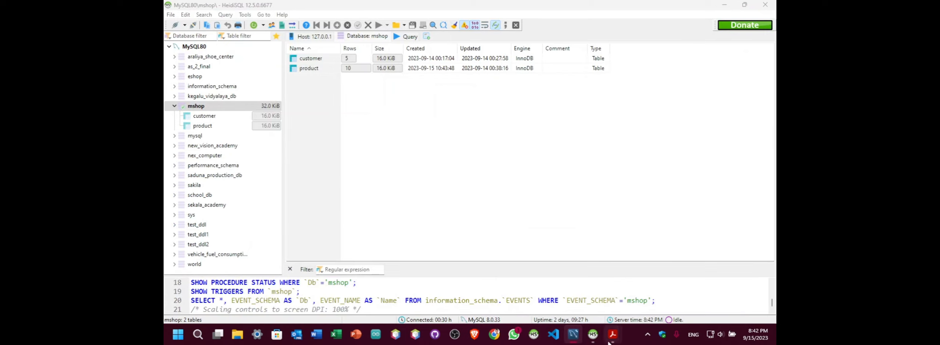
{"action": "left_click", "coordinate": [573, 334]}
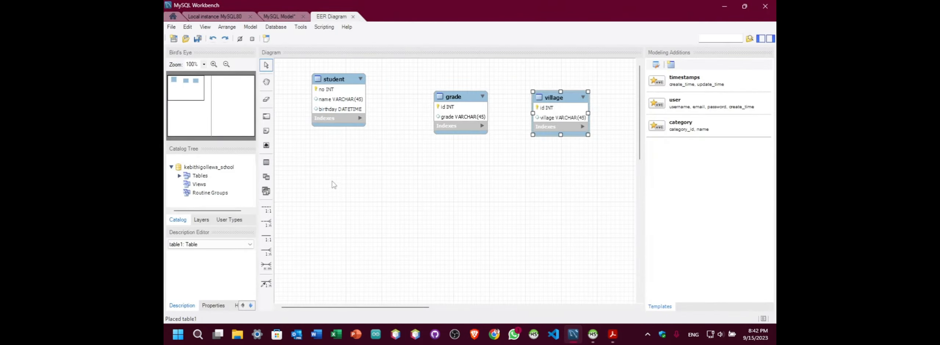
{"action": "left_click", "coordinate": [266, 162]}
{"action": "left_click", "coordinate": [342, 160]}
{"action": "left_click", "coordinate": [354, 164]}
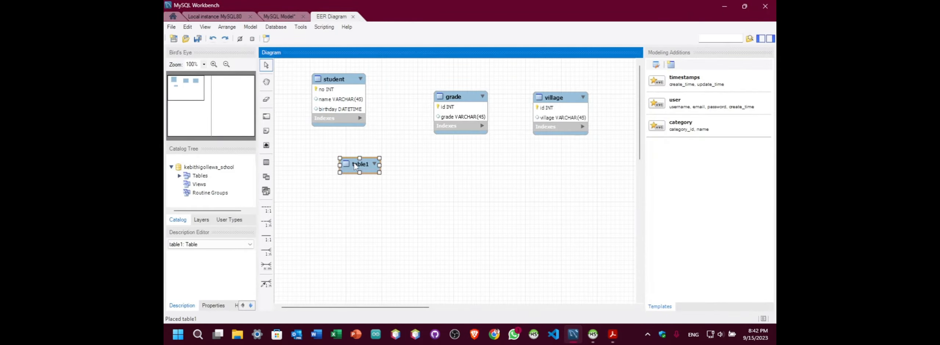
{"action": "double_click", "coordinate": [355, 166]}
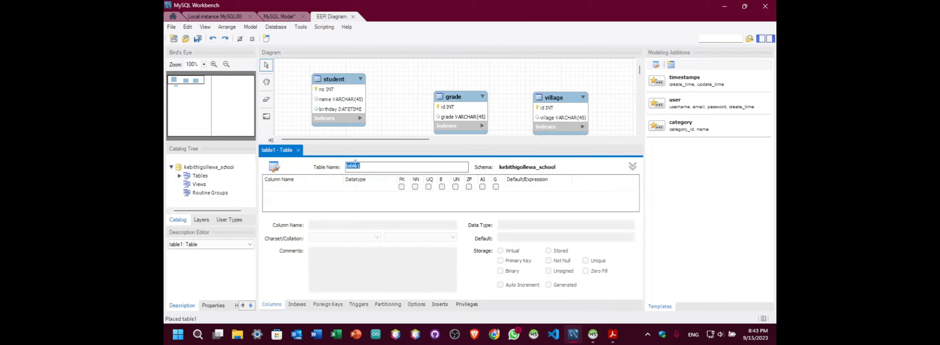
{"action": "type", "text": "tran"}
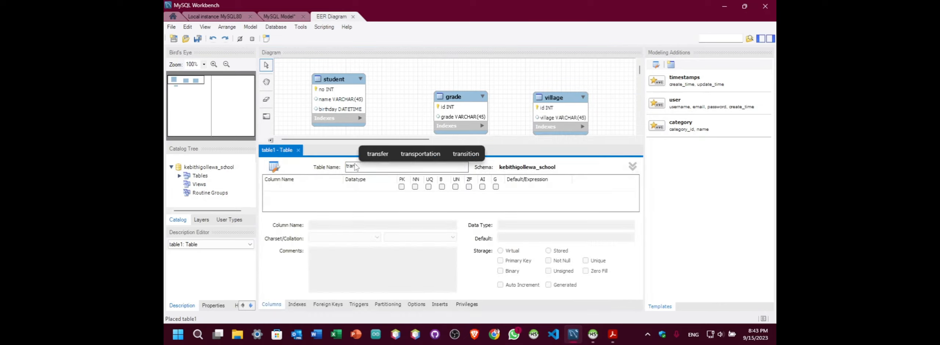
{"action": "type", "text": "sport"}
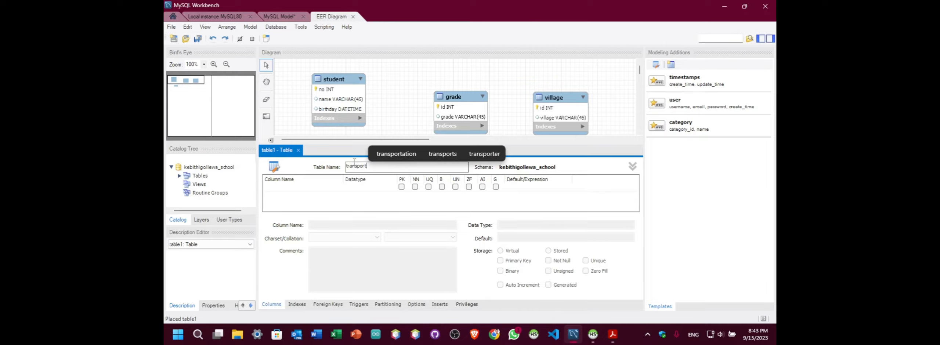
Add an auto-incrementing INT primary key column called id to the transport table
{"action": "left_click", "coordinate": [326, 188]}
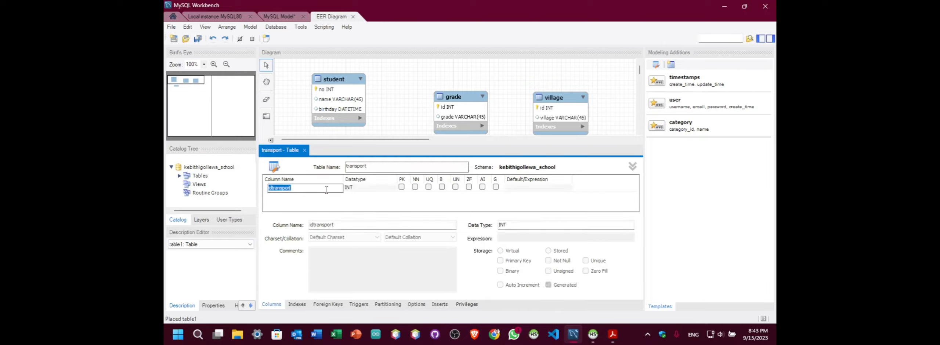
{"action": "type", "text": "id"}
{"action": "left_click", "coordinate": [360, 188]}
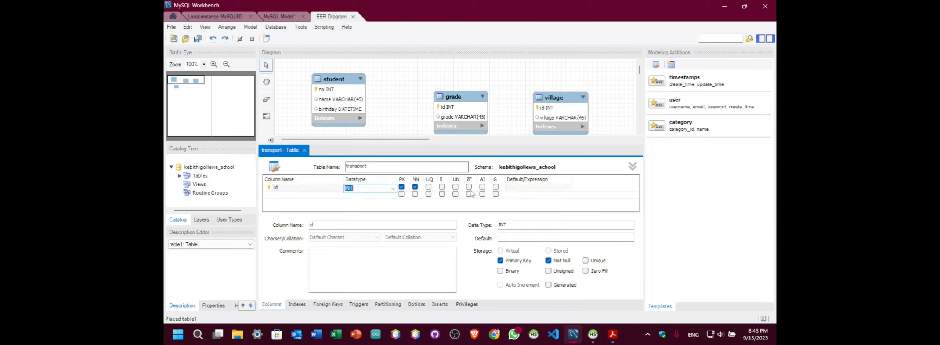
{"action": "left_click", "coordinate": [483, 187]}
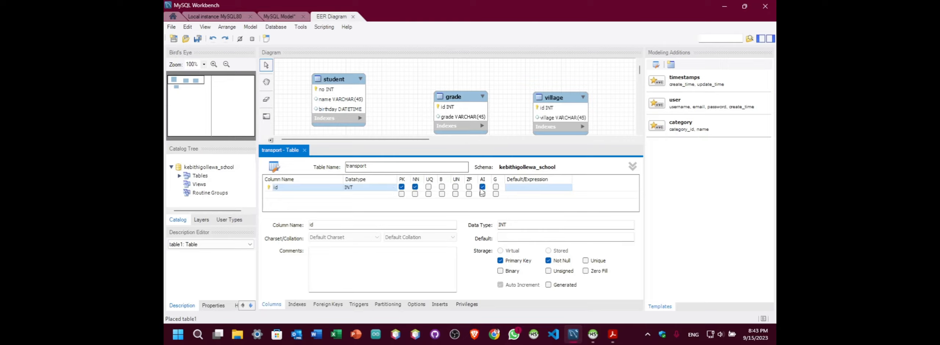
Start a second column in the transport table and paste in the Transportation method heading copied from Question Set 10.pdf as its name
{"action": "left_click", "coordinate": [314, 194]}
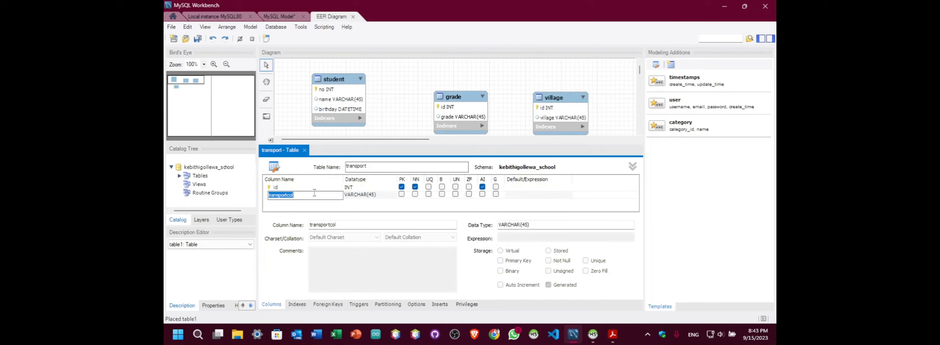
{"action": "left_click", "coordinate": [613, 334]}
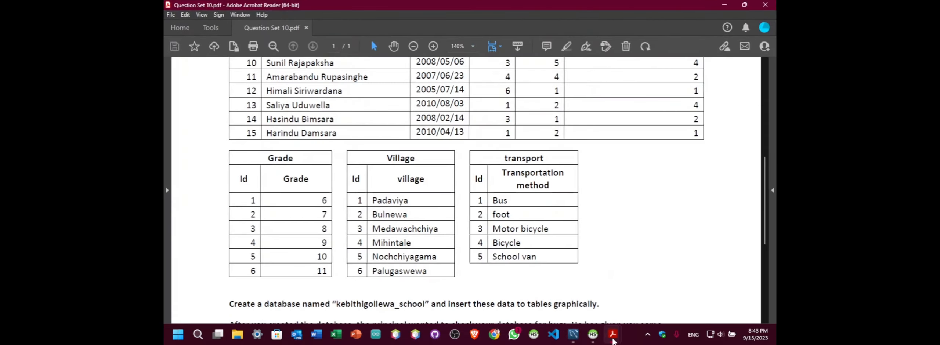
{"action": "left_click_drag", "start_coordinate": [504, 174], "coordinate": [550, 184]}
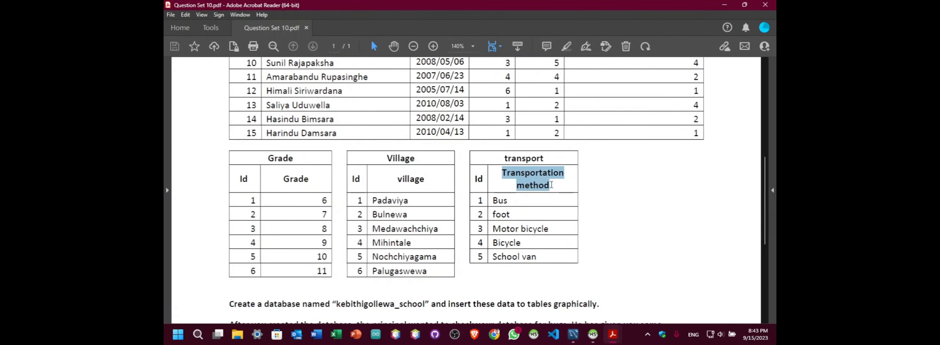
{"action": "left_click", "coordinate": [550, 185]}
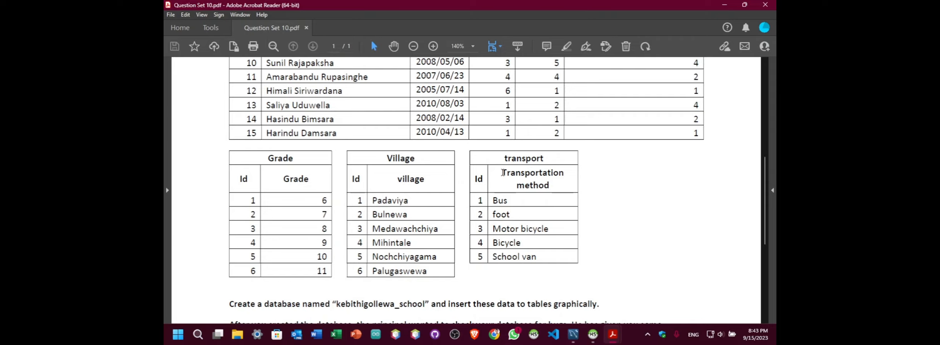
{"action": "left_click_drag", "start_coordinate": [502, 172], "coordinate": [548, 186]}
{"action": "right_click", "coordinate": [547, 185]}
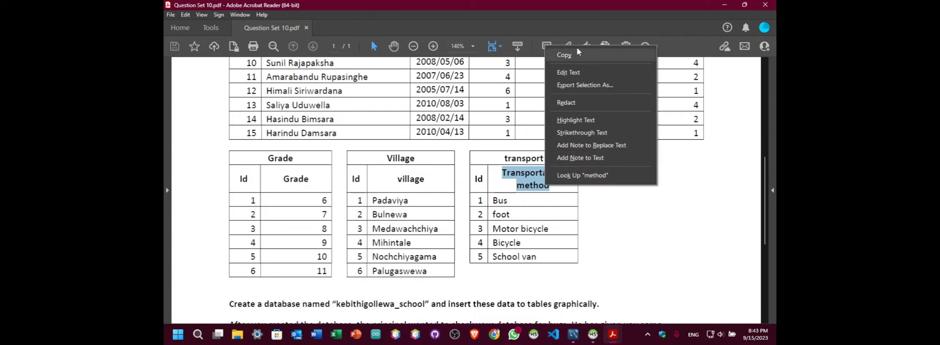
{"action": "left_click", "coordinate": [565, 55]}
{"action": "key", "text": "alt+Tab"}
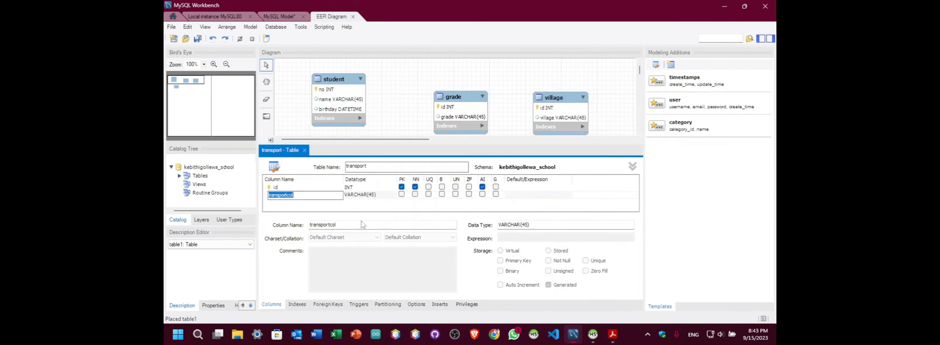
{"action": "key", "text": "ctrl+v"}
Recheck the heading in Question Set 10.pdf, complete the column name as transportation_method with type VARCHAR(45), and close the transport table's editor
{"action": "left_click", "coordinate": [612, 334]}
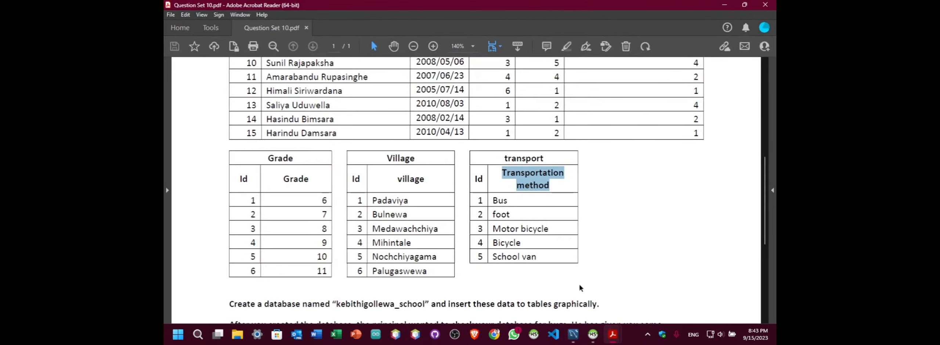
{"action": "left_click", "coordinate": [724, 4]}
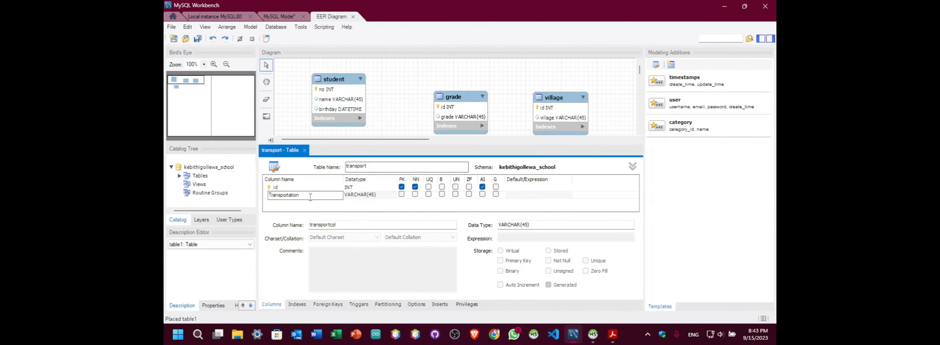
{"action": "type", "text": "_method"}
{"action": "key", "text": "BackSpace"}
{"action": "type", "text": "t"}
{"action": "key", "text": "Return"}
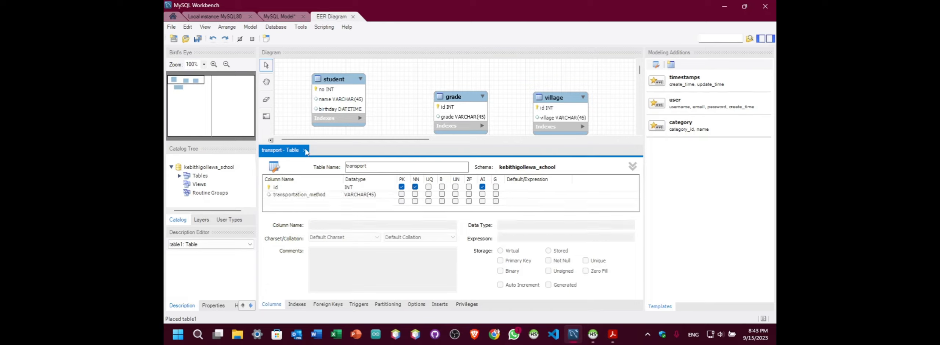
{"action": "left_click", "coordinate": [305, 151]}
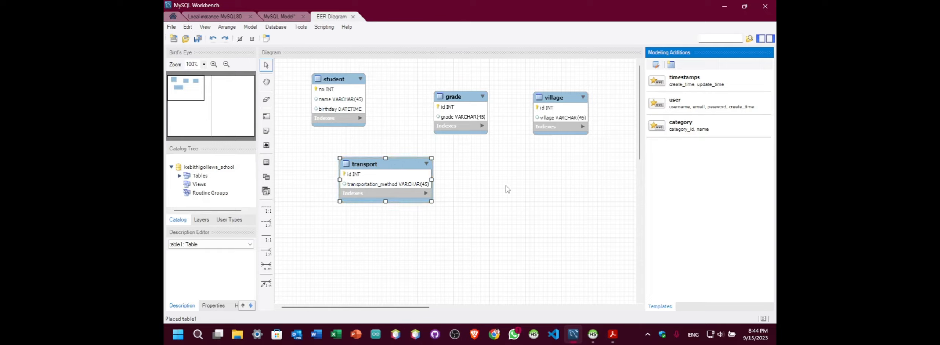
Rearrange the diagram so that transport sits below student, village sits between student and grade, and grade is at the far right
{"action": "left_click_drag", "start_coordinate": [463, 97], "coordinate": [483, 88]}
{"action": "left_click_drag", "start_coordinate": [339, 90], "coordinate": [383, 89]}
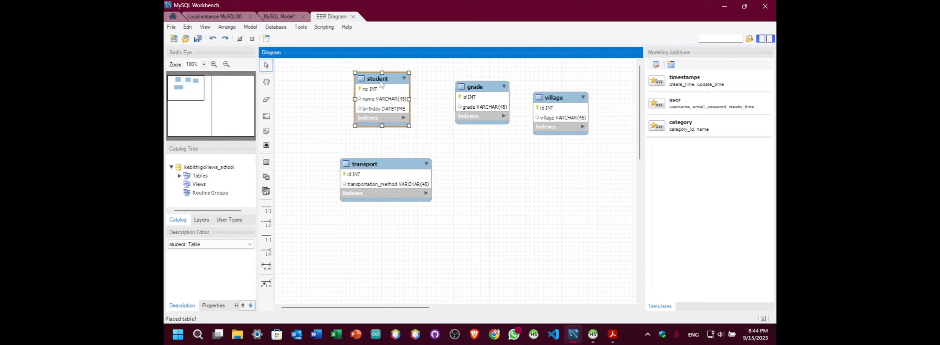
{"action": "left_click_drag", "start_coordinate": [384, 167], "coordinate": [382, 169]}
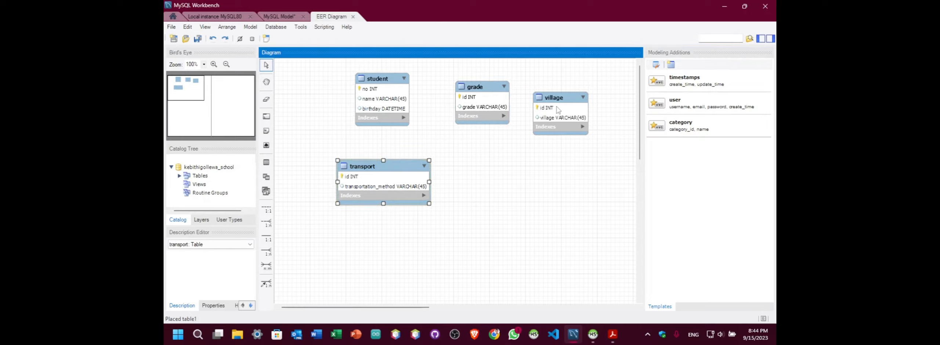
{"action": "left_click_drag", "start_coordinate": [560, 102], "coordinate": [498, 150]}
{"action": "left_click_drag", "start_coordinate": [490, 88], "coordinate": [553, 81]}
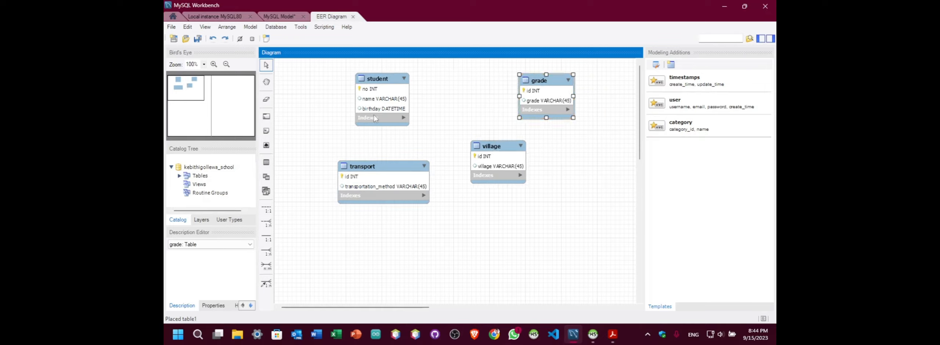
{"action": "left_click_drag", "start_coordinate": [396, 174], "coordinate": [394, 196]}
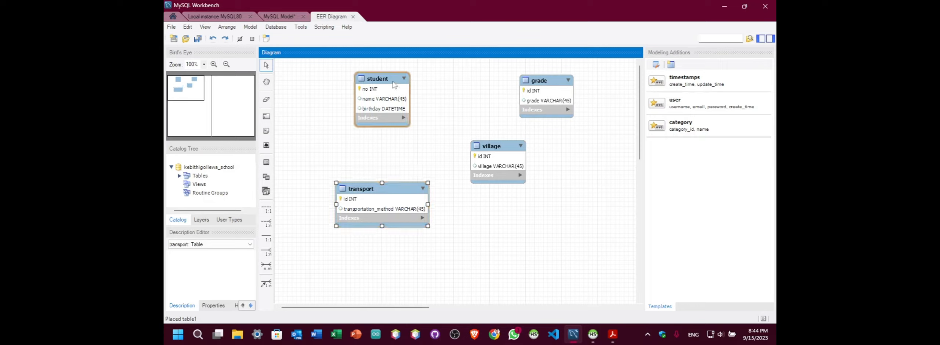
{"action": "left_click_drag", "start_coordinate": [394, 83], "coordinate": [370, 100]}
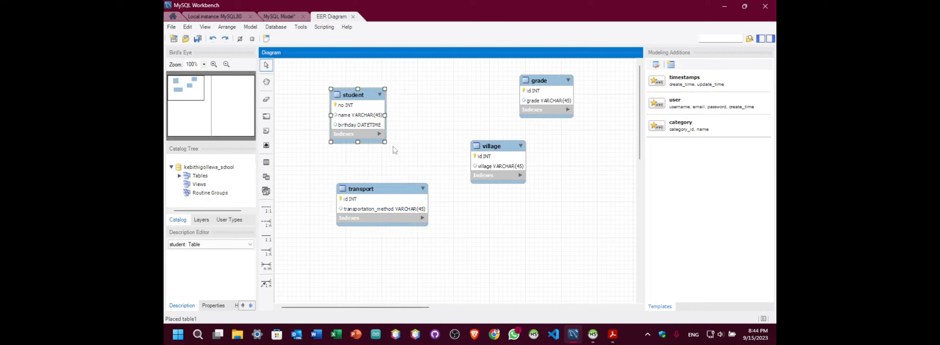
{"action": "left_click", "coordinate": [443, 144]}
{"action": "left_click_drag", "start_coordinate": [505, 150], "coordinate": [469, 112]}
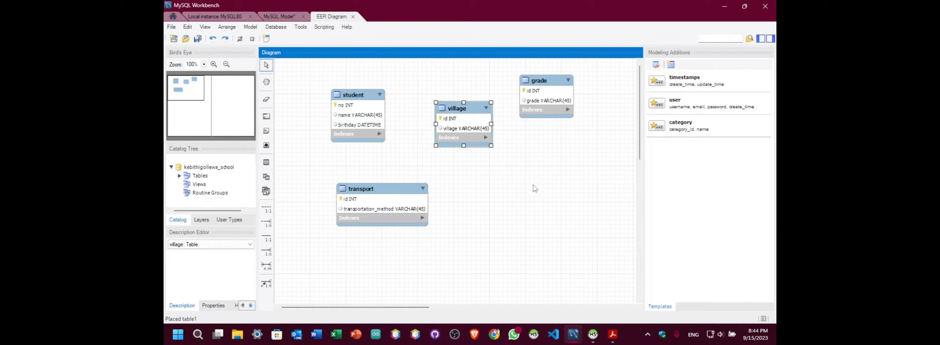
{"action": "left_click", "coordinate": [494, 188]}
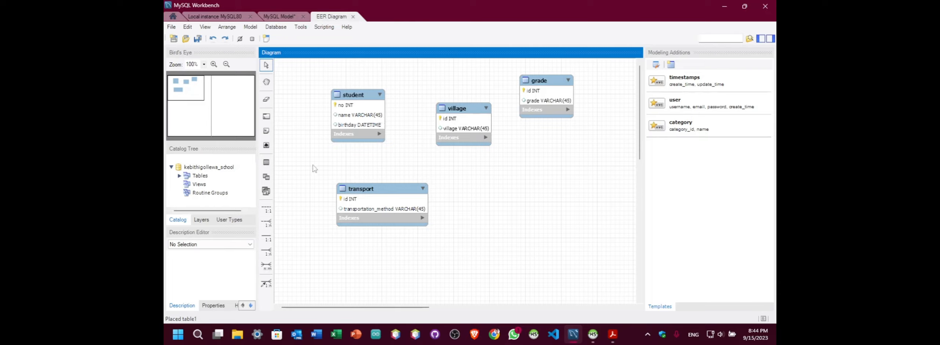